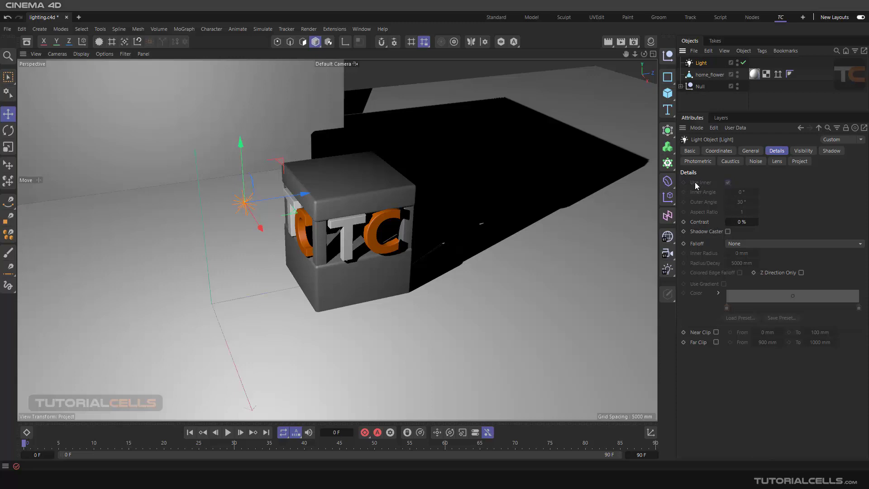
Step: Try the light's Contrast at a high value of about 104% and at -18%, and reset it to 0%
left_click(749, 152)
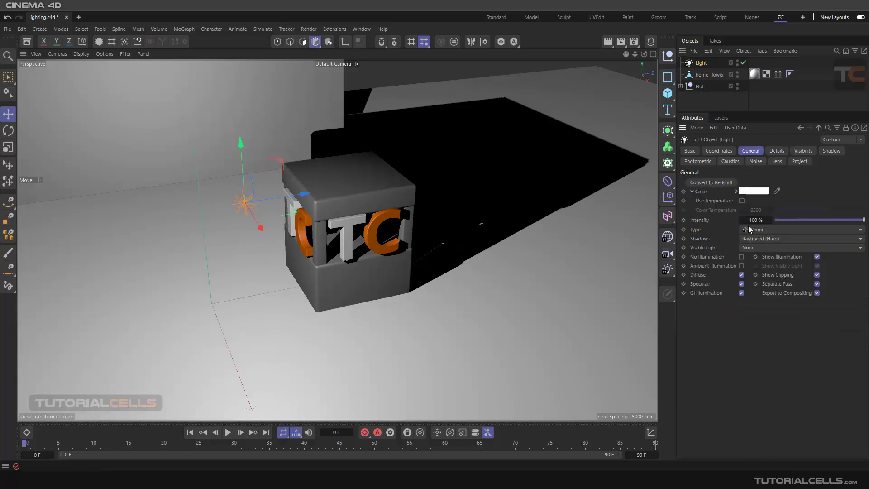
left_click(776, 151)
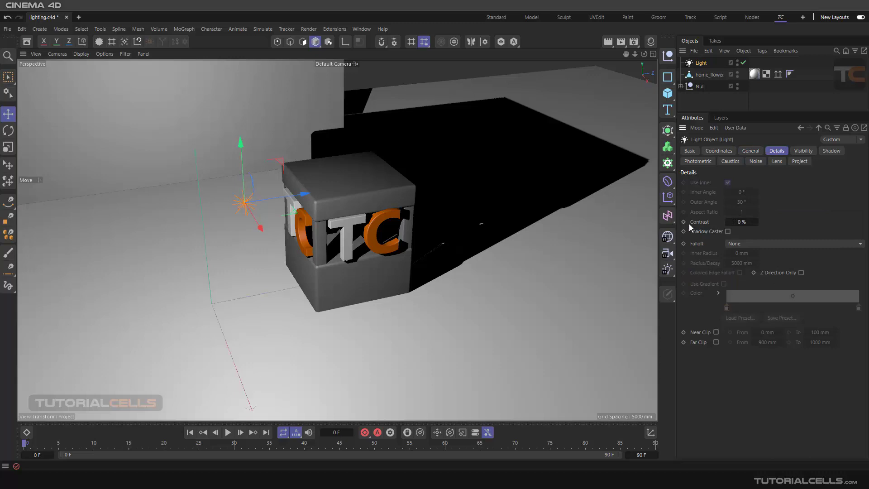
scroll(316, 218, "up", 5)
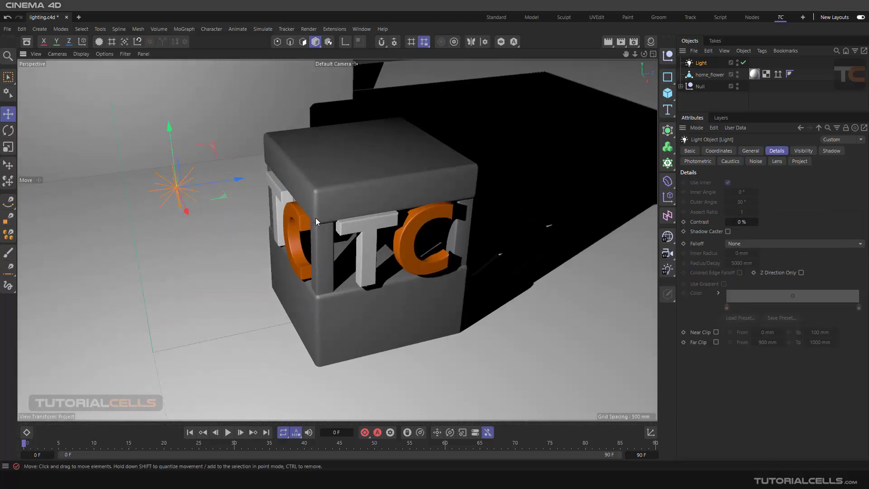
left_click_drag(735, 222, 783, 222)
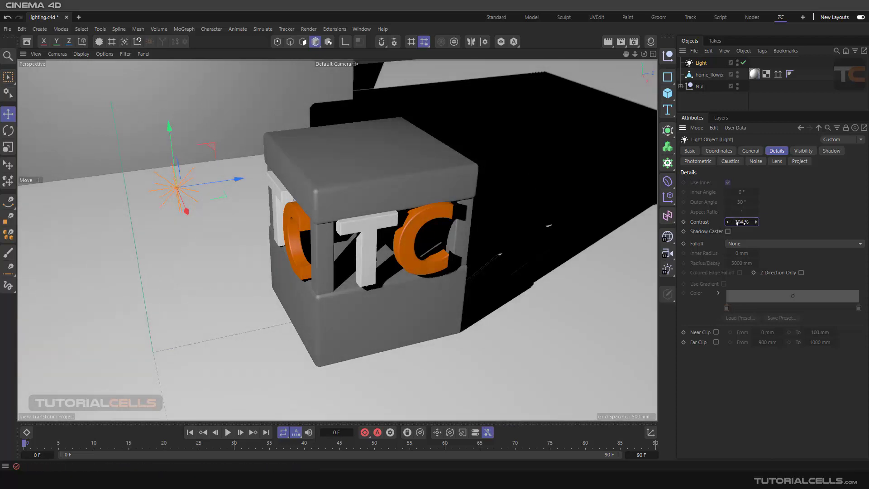
left_click_drag(738, 222, 682, 222)
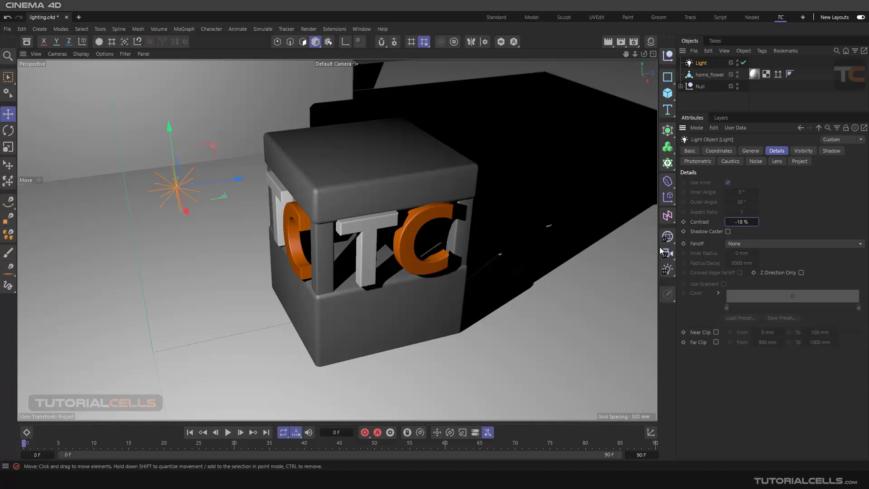
left_click_drag(755, 224, 794, 224)
right_click(757, 224)
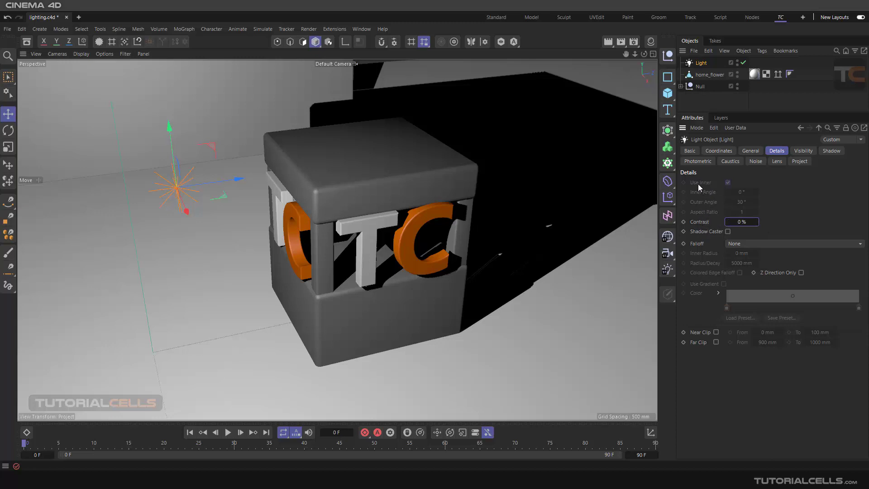
Step: Try the Shadow Caster option on the light and switch it off again
left_click(699, 231)
scroll(444, 233, "down", 10)
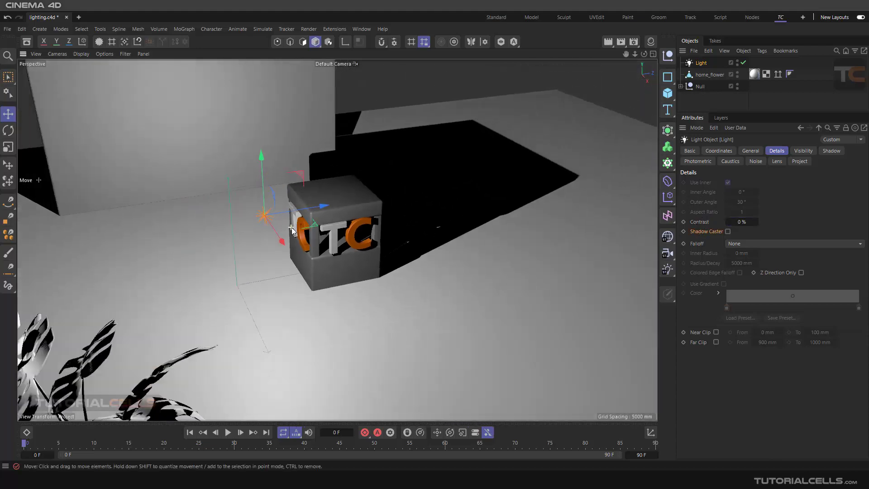
left_click_drag(292, 230, 273, 229, "alt")
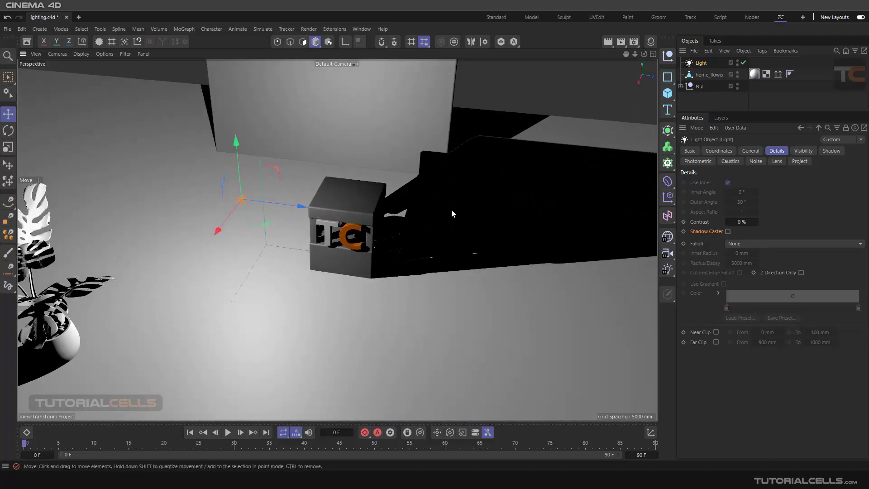
left_click(727, 231)
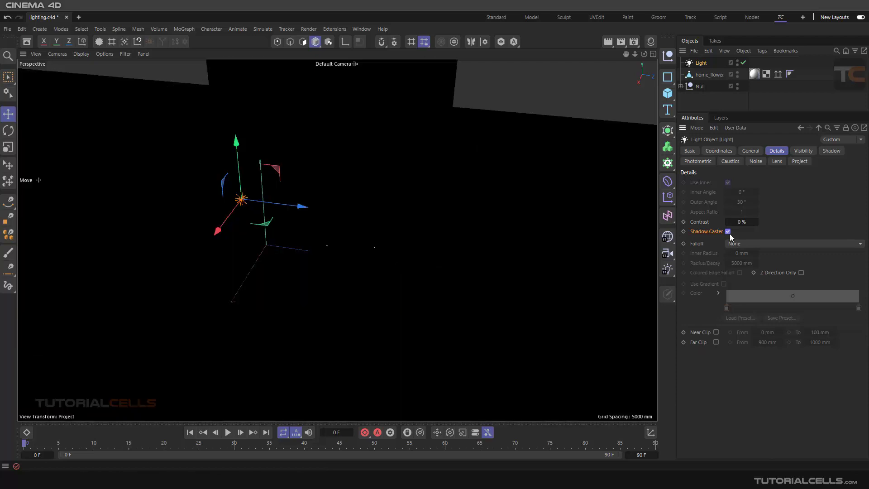
left_click(728, 231)
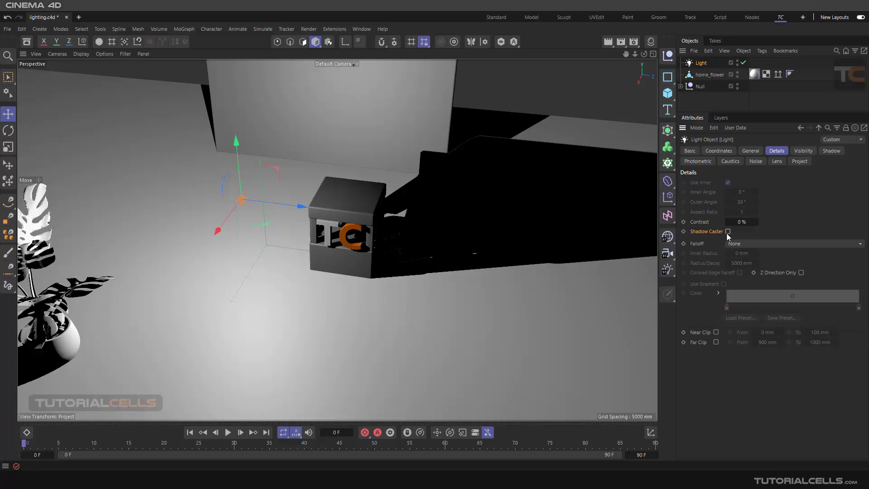
Step: Add a second light and move it up and over to a position above the TC cube
left_click(667, 270)
left_click_drag(270, 204, 257, 64)
left_click_drag(310, 127, 403, 129)
left_click_drag(352, 94, 354, 81)
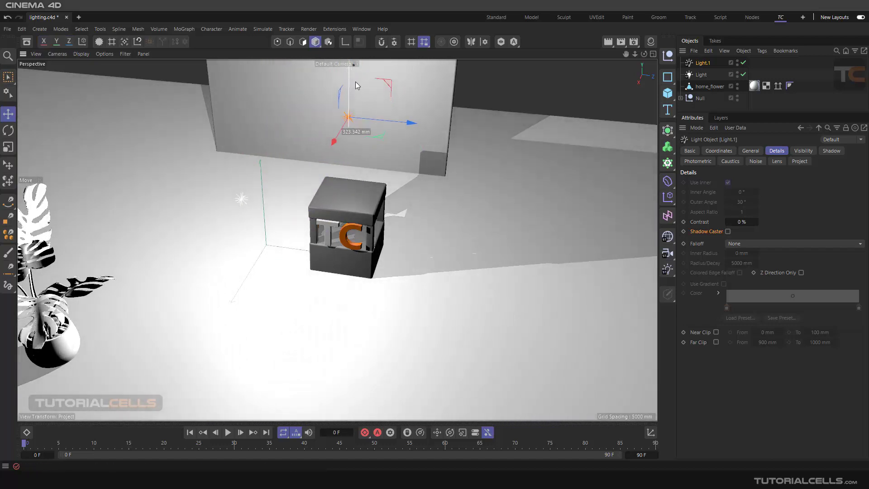
Step: Try Shadow Caster on the original light with the second light active, and disable it again
left_click(700, 74)
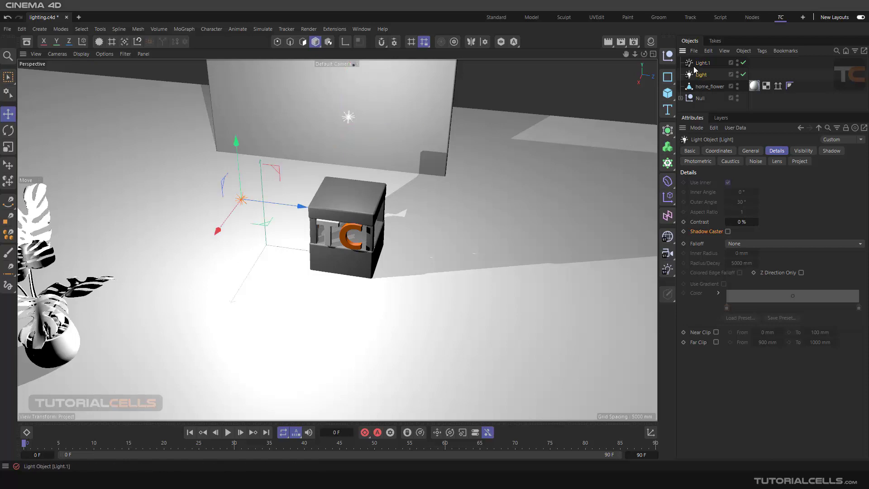
left_click(727, 231)
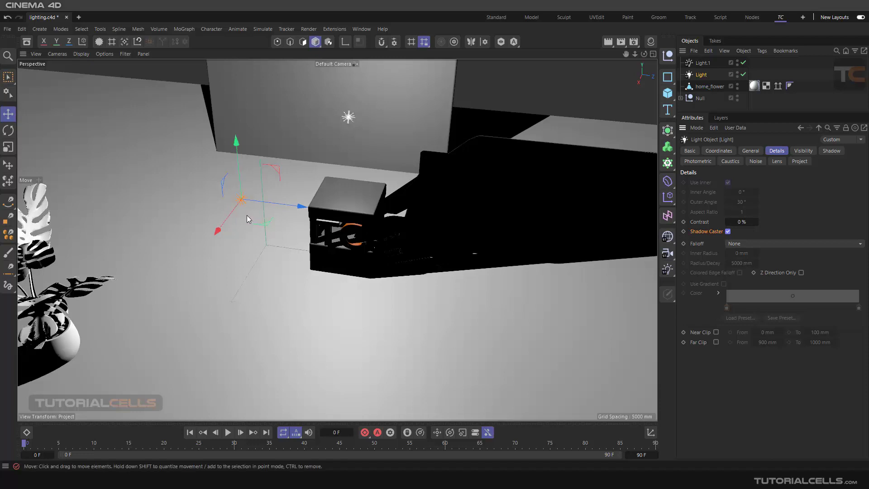
left_click(519, 95)
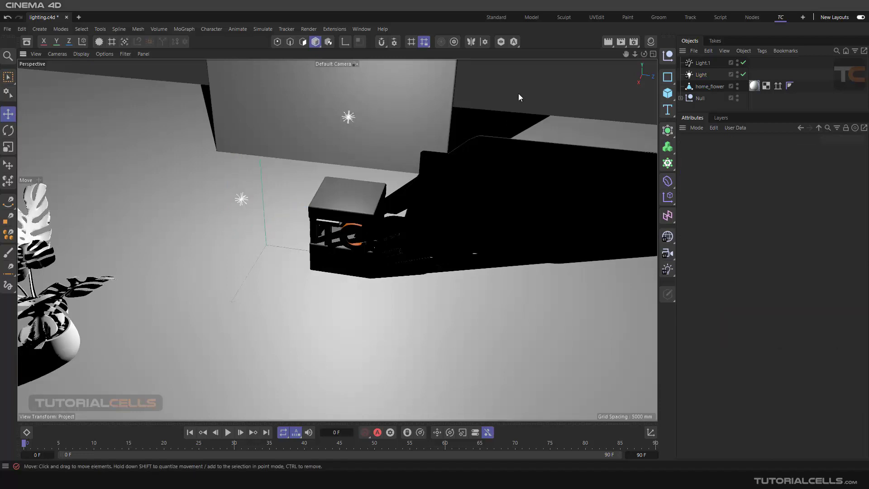
left_click(243, 202)
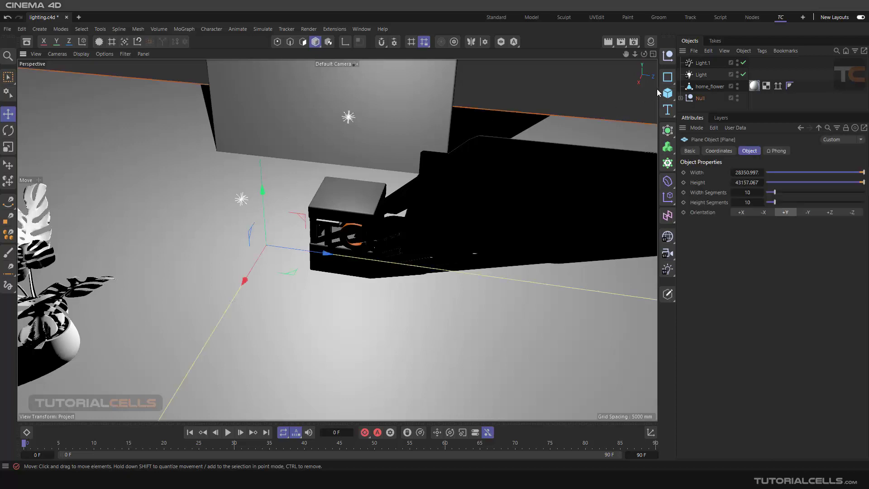
left_click(701, 75)
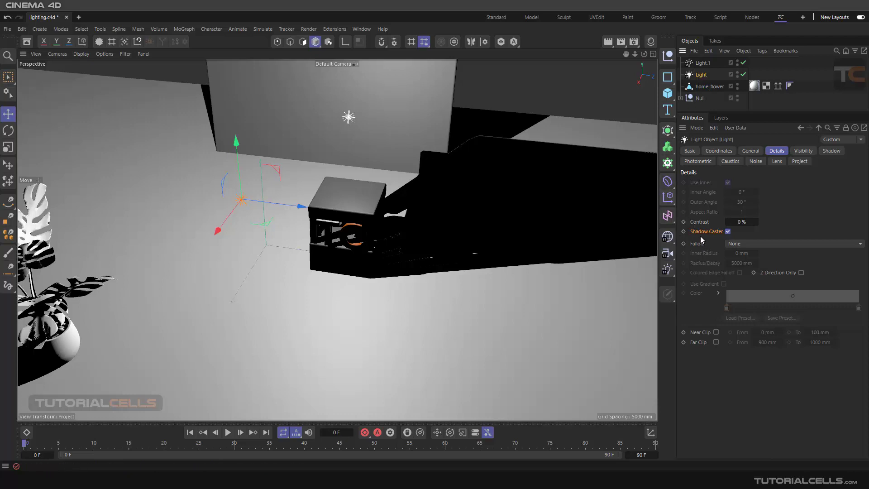
left_click(727, 232)
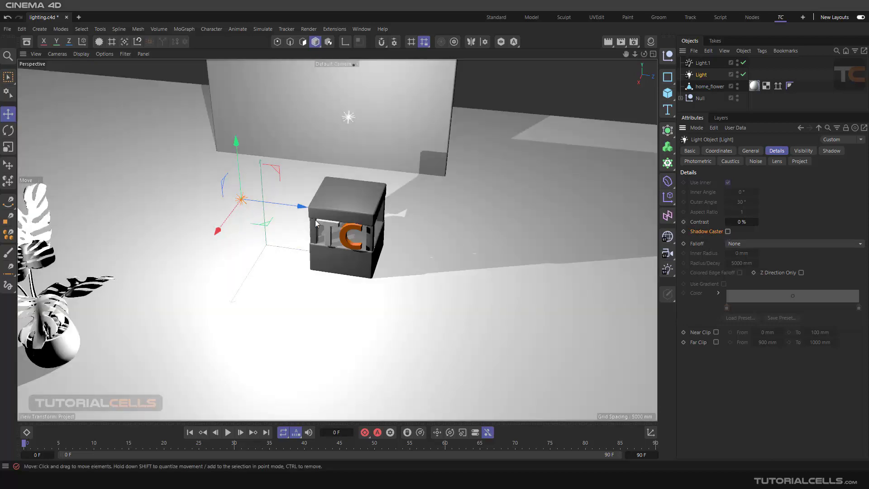
Step: Delete the second light from the scene
left_click(702, 66)
key("Delete")
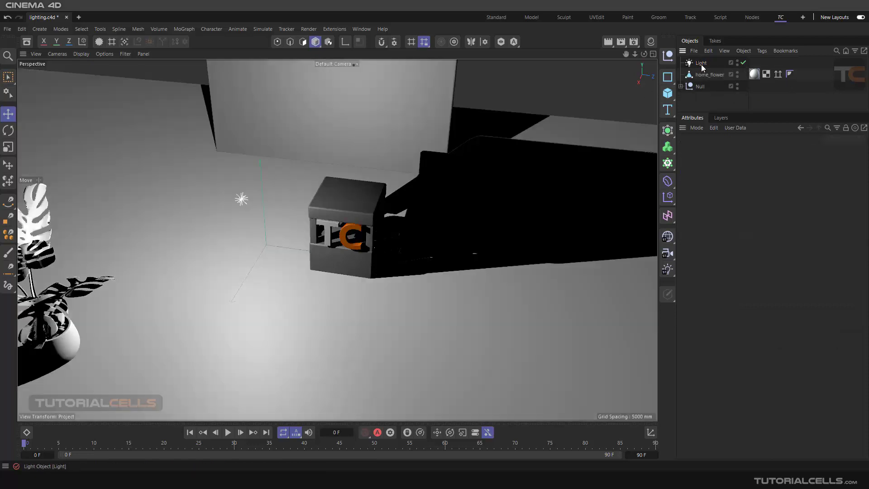
Step: Change the remaining light's type from Omni to Spot
left_click(702, 66)
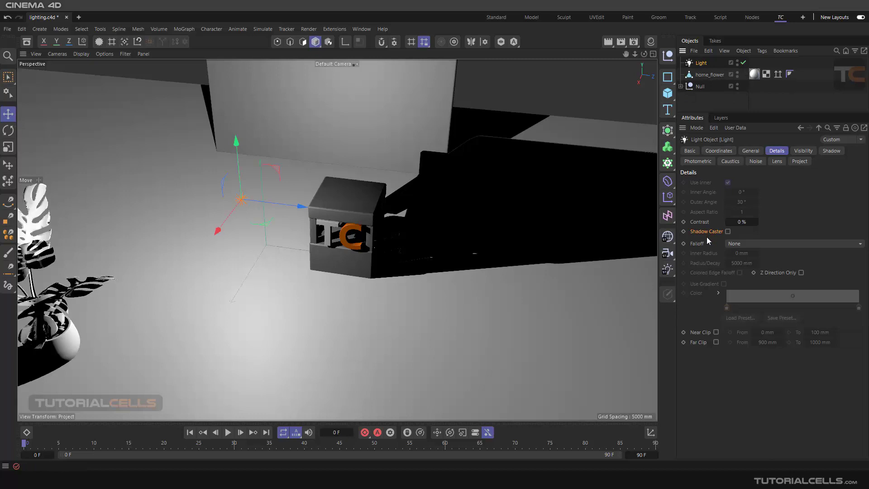
left_click(751, 151)
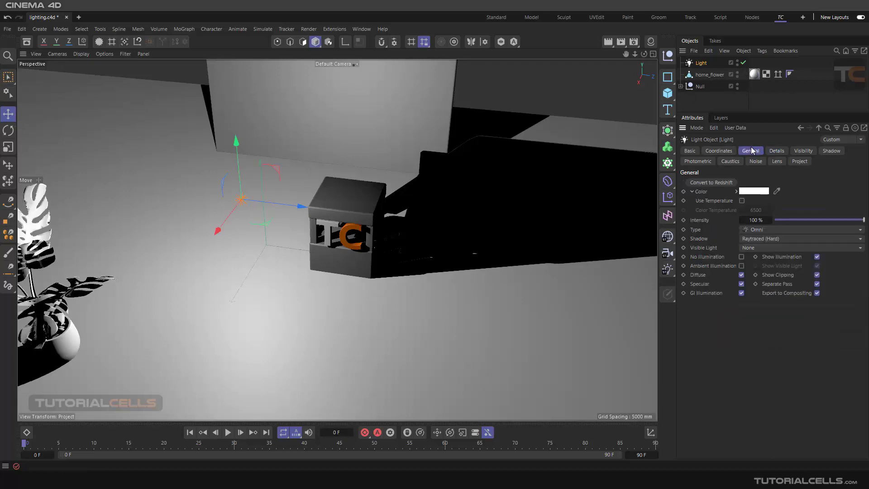
left_click(746, 229)
left_click(751, 248)
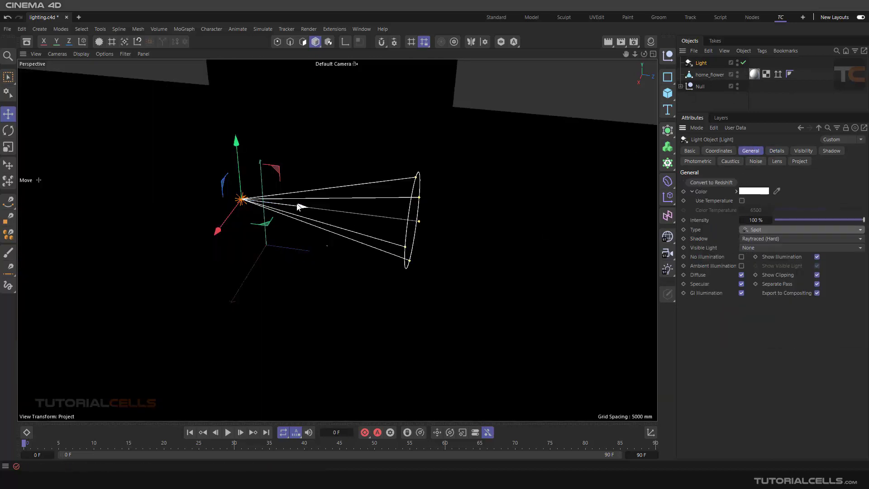
Step: Widen the spot light's cone in the viewport to an outer angle of about 78.7° so it covers the TC cube
scroll(352, 238, "down", 2)
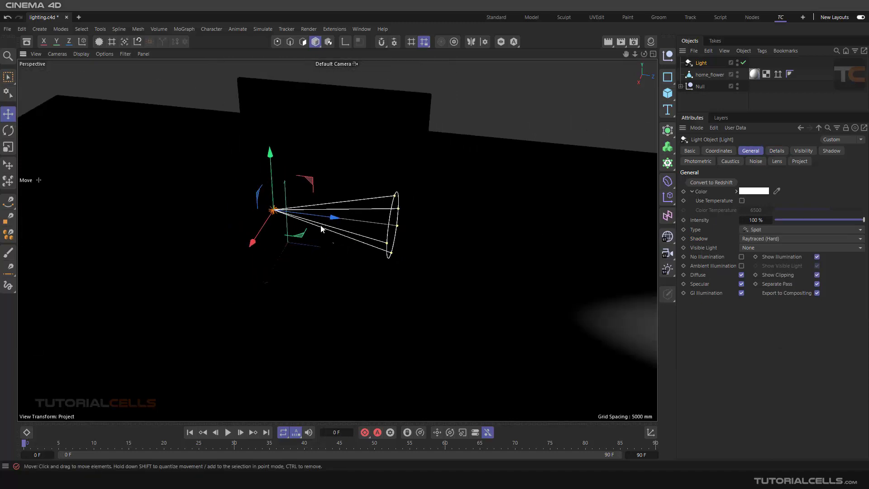
left_click_drag(321, 226, 475, 275, "alt")
left_click_drag(256, 227, 396, 207, "alt")
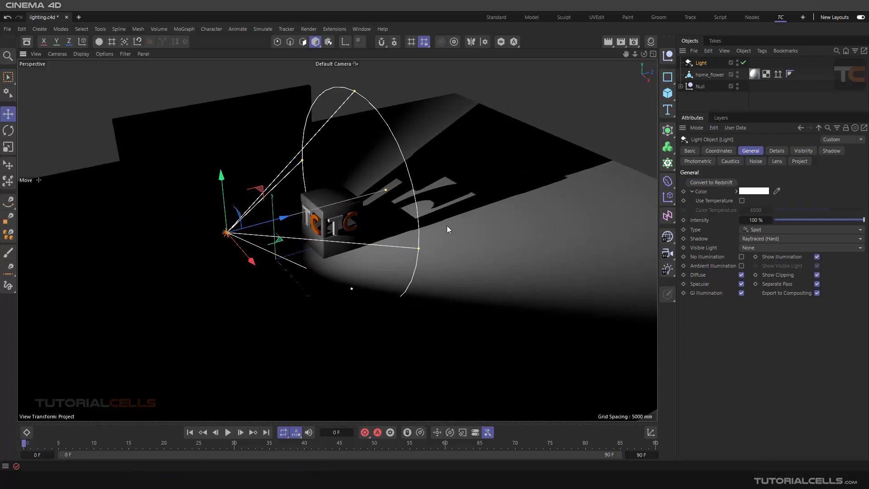
Step: Compare the spot light's edge with Use Inner disabled and enabled, leaving the option enabled
left_click(776, 151)
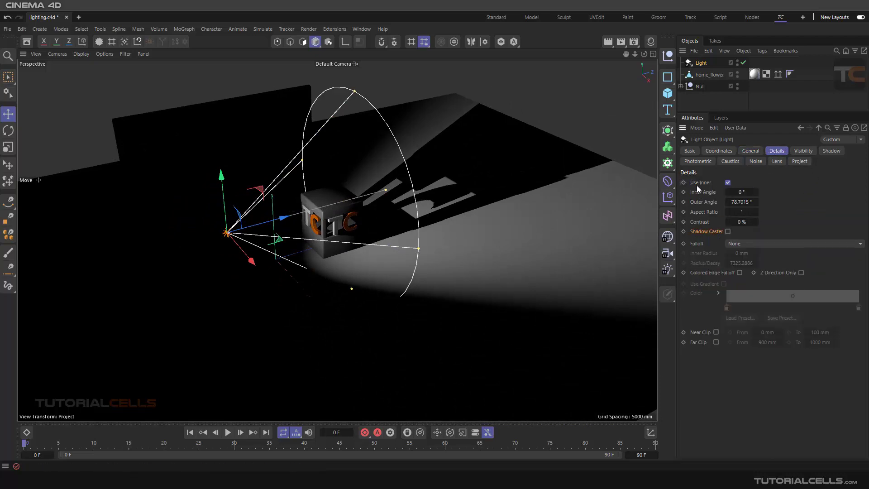
left_click_drag(374, 226, 400, 300, "alt")
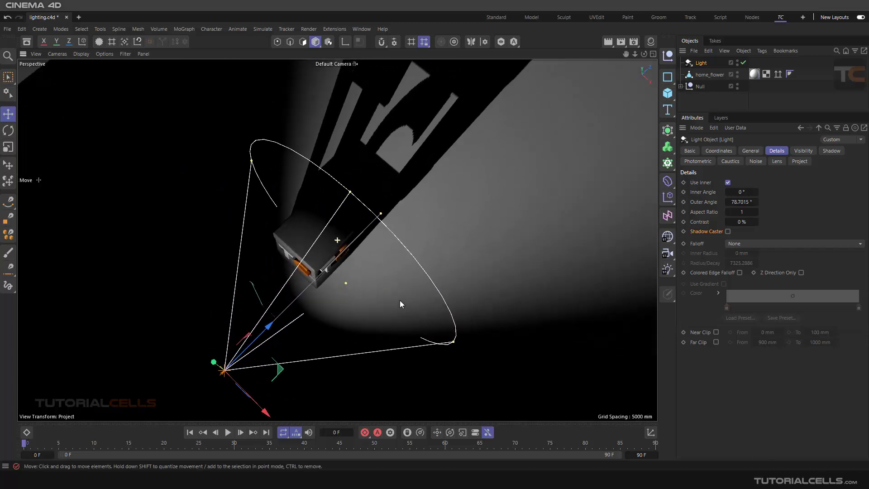
middle_click_drag(400, 300, 388, 231, "alt")
scroll(390, 231, "up", 3)
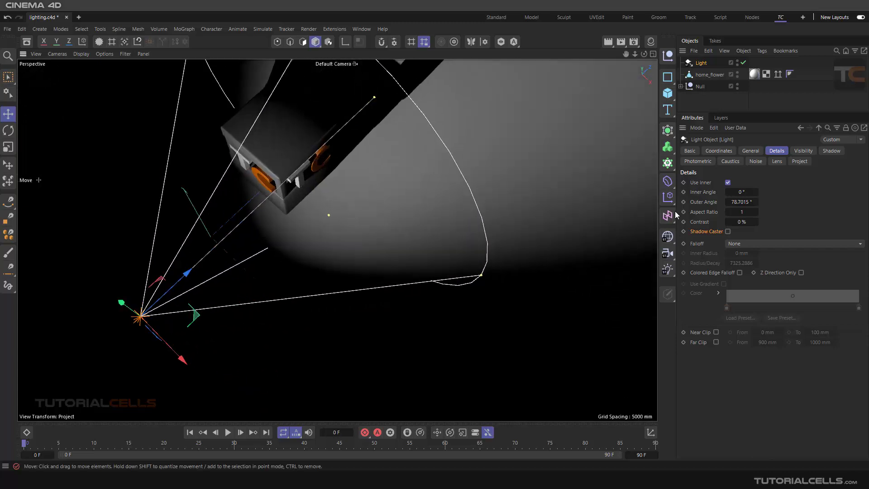
left_click(727, 182)
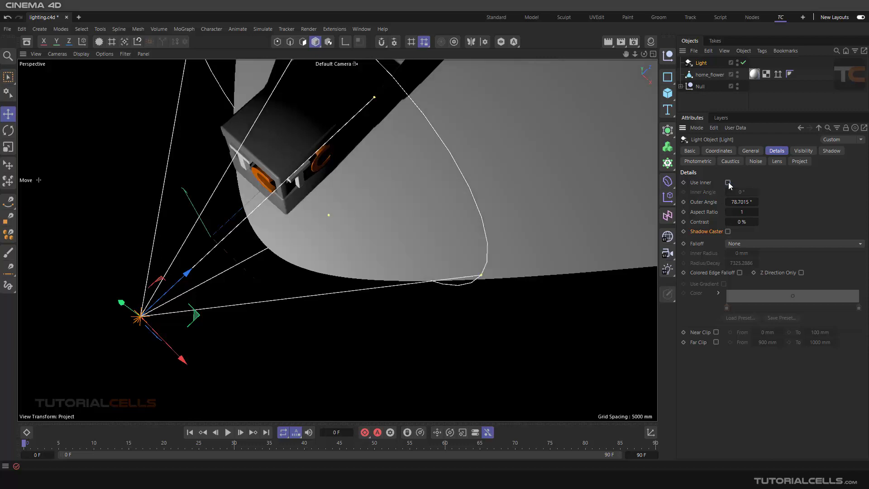
left_click(728, 183)
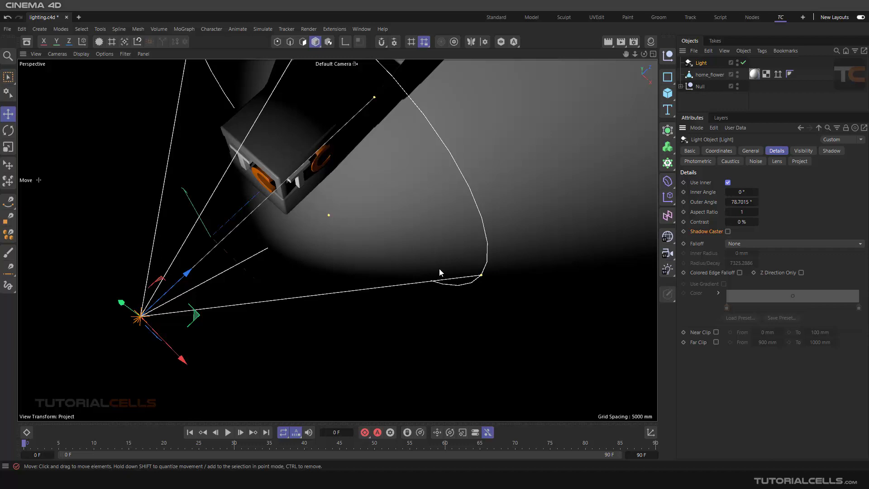
left_click(728, 182)
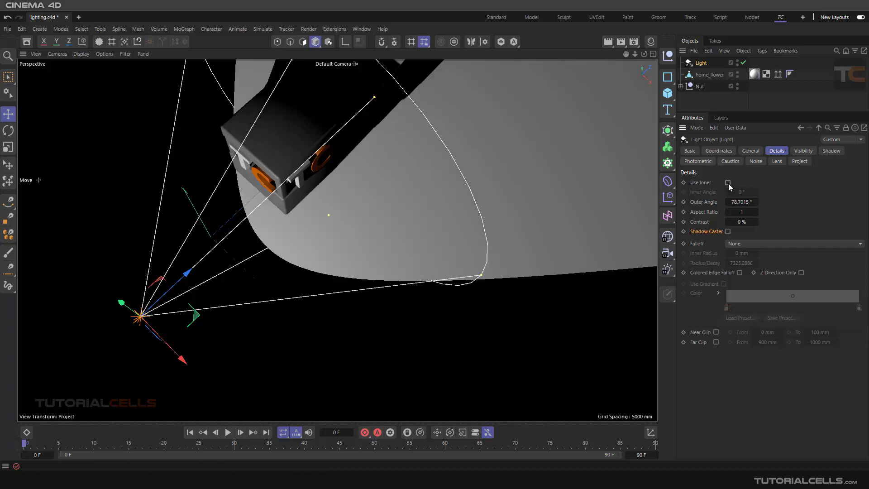
left_click(728, 182)
Step: Vary the spot light's Inner Angle through about 40.7° and 61.4°, and bring it down to about 26.7°
mouse_move(741, 192)
left_mouse_down()
mouse_move(771, 192)
mouse_move(754, 192)
left_mouse_up()
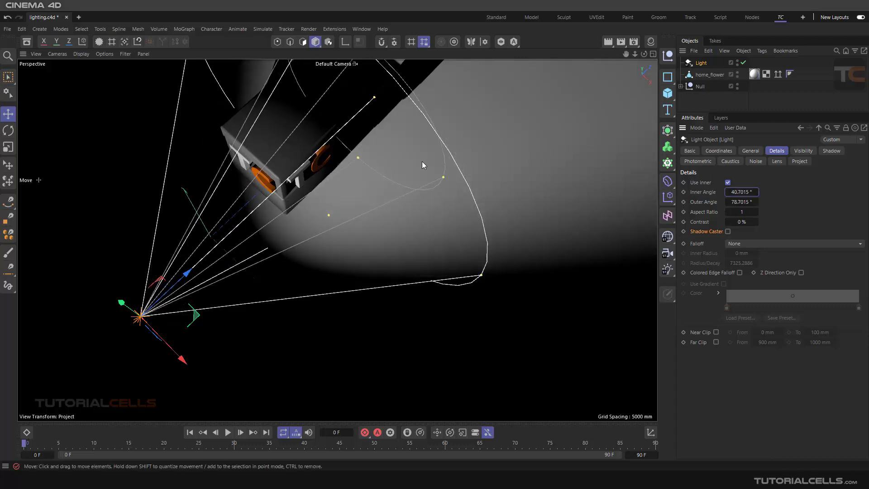
left_click_drag(441, 175, 474, 228)
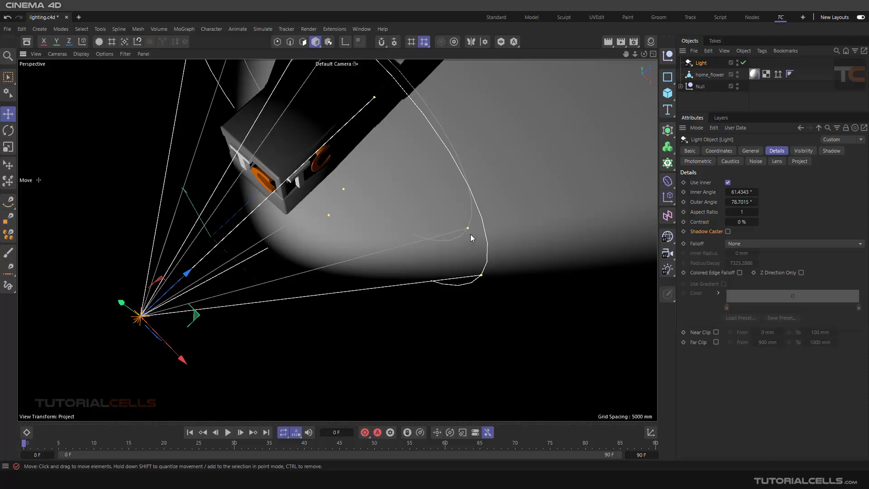
left_click_drag(471, 234, 376, 138)
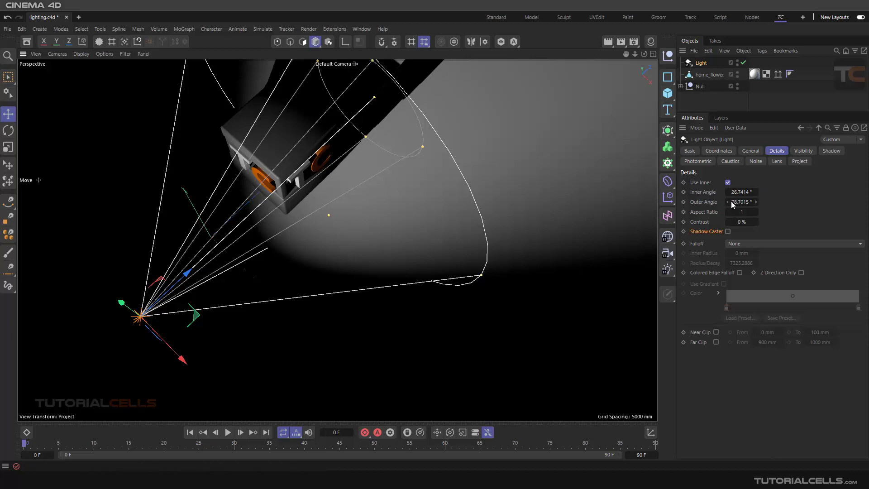
Step: Reduce the spot light's Outer Angle to 68.7015° and its Inner Angle to 25.7414°
mouse_move(731, 201)
left_mouse_down()
mouse_move(751, 201)
mouse_move(729, 201)
left_mouse_up()
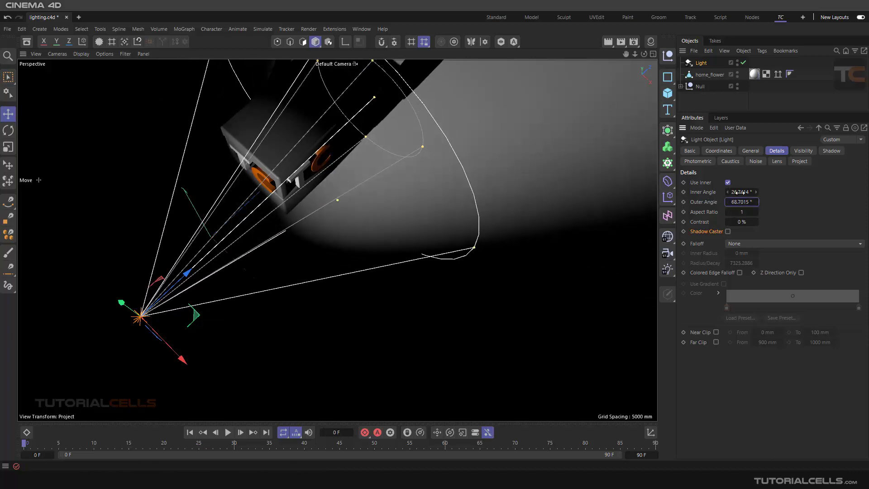
left_click_drag(755, 192, 755, 191)
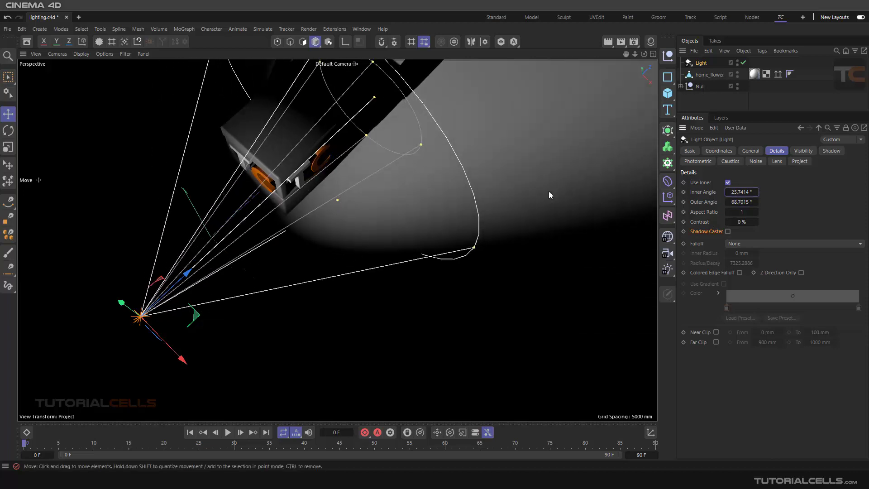
scroll(496, 191, "down", 3)
left_click_drag(370, 174, 388, 126, "alt")
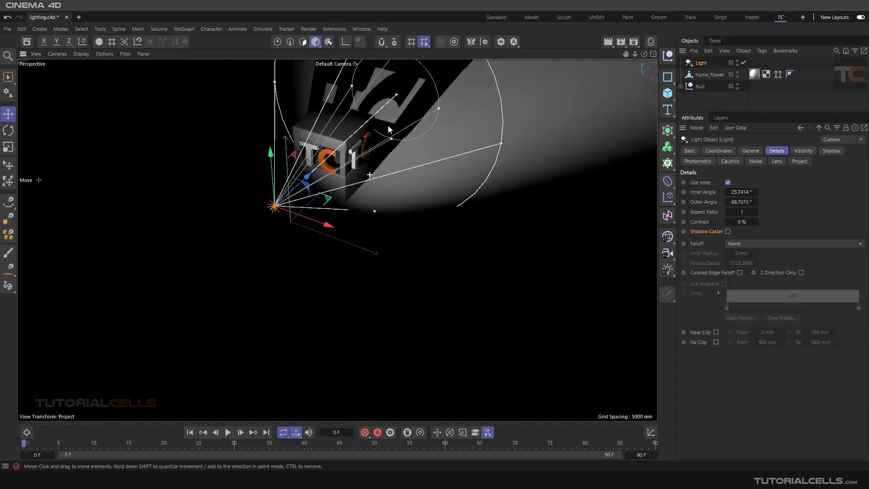
Step: Try out the spot light's Aspect Ratio, and change the light's type to Area
scroll(390, 123, "up", 3)
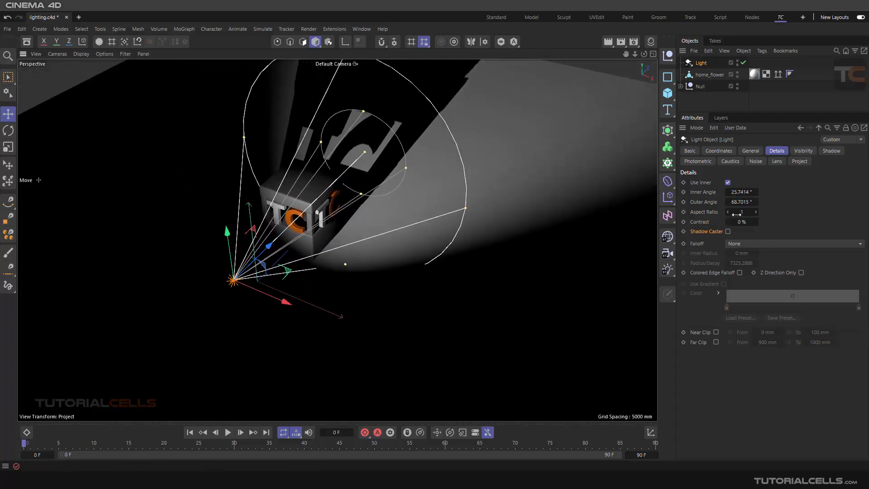
left_click_drag(739, 213, 751, 212)
left_click(750, 150)
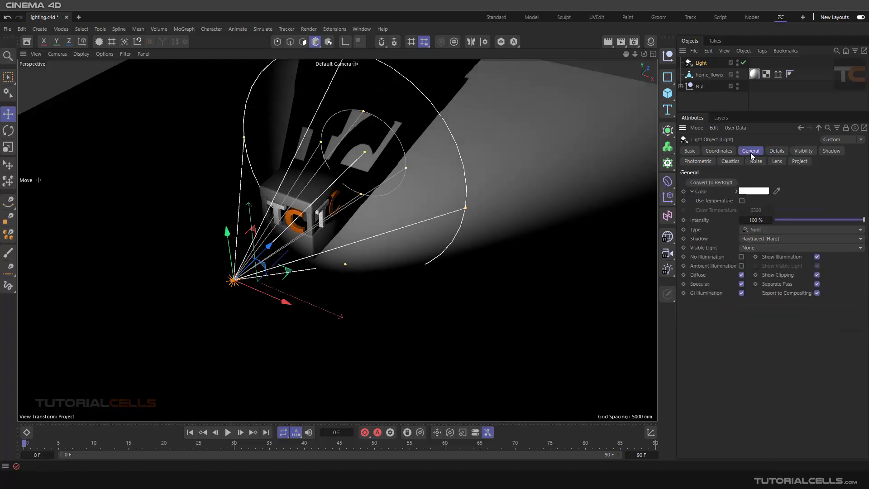
left_click(762, 232)
left_click(762, 268)
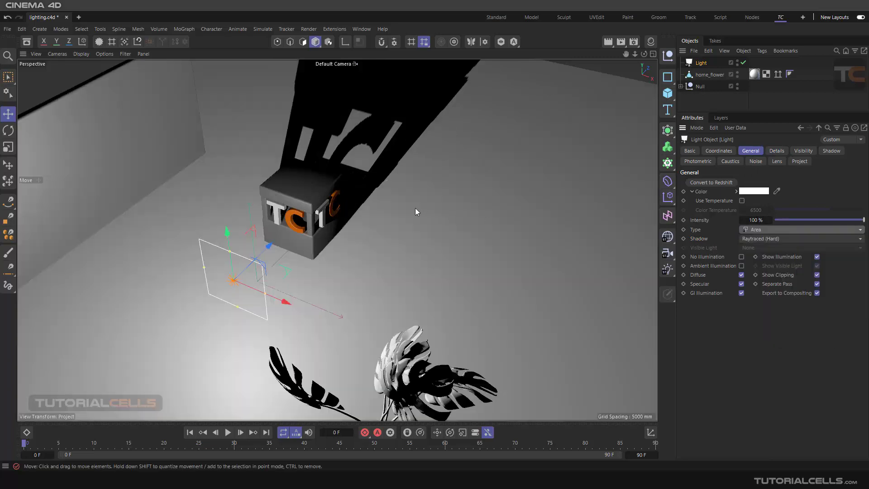
Step: Move the area light along its vertical axis and review its Details, Visibility and General settings
left_click_drag(417, 211, 270, 82, "alt")
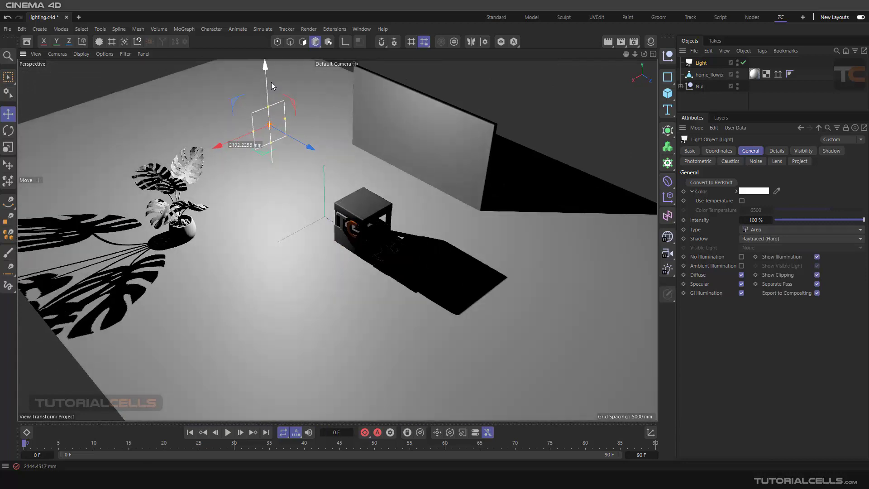
left_click_drag(272, 139, 362, 140, "alt")
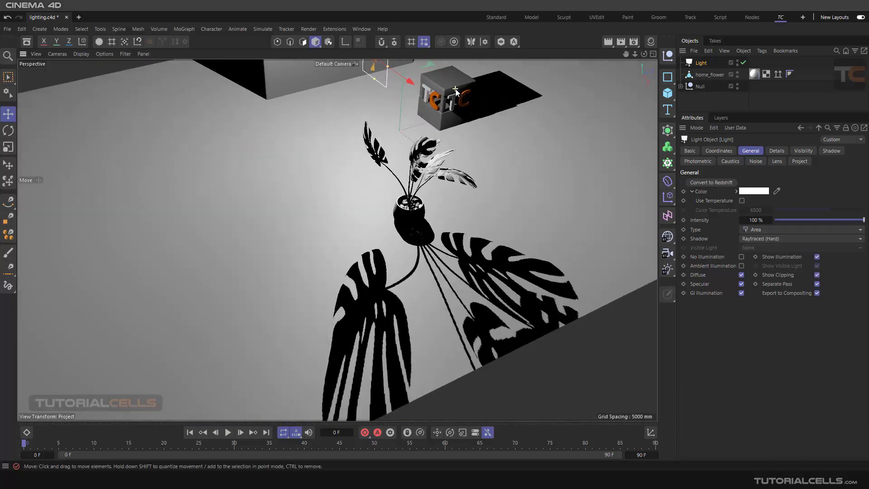
left_click_drag(455, 90, 416, 132, "alt")
left_click(776, 150)
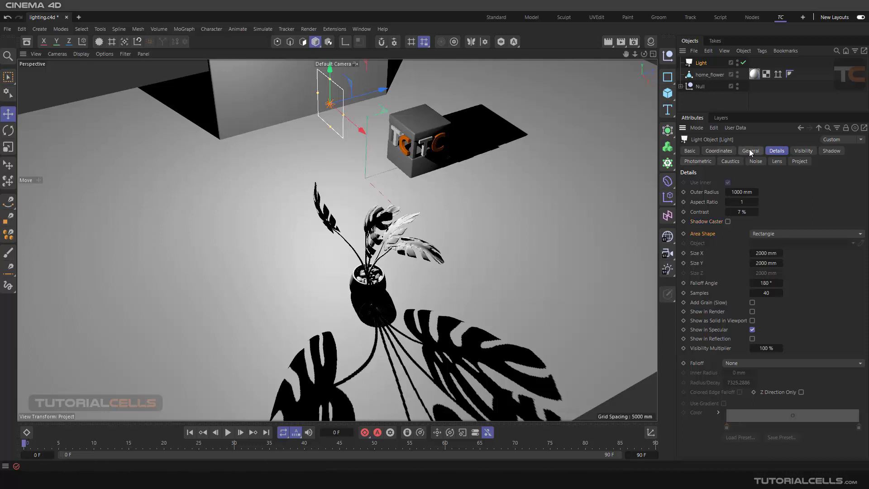
left_click(803, 151)
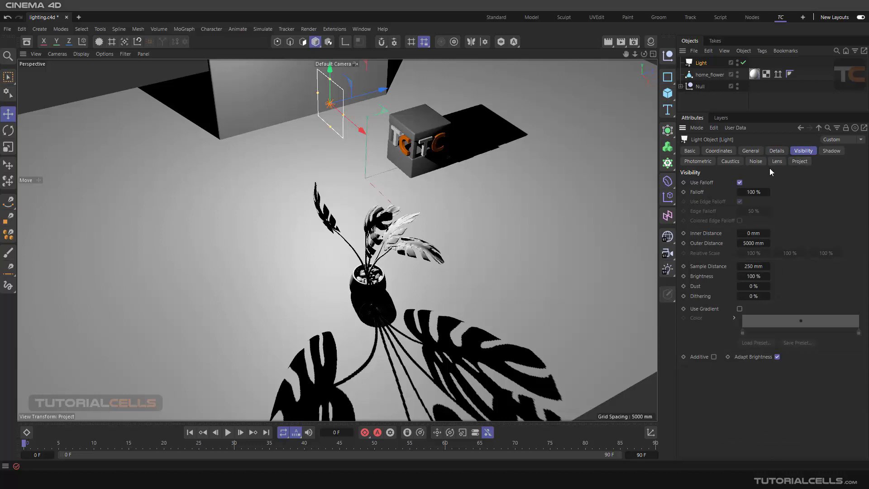
left_click(750, 151)
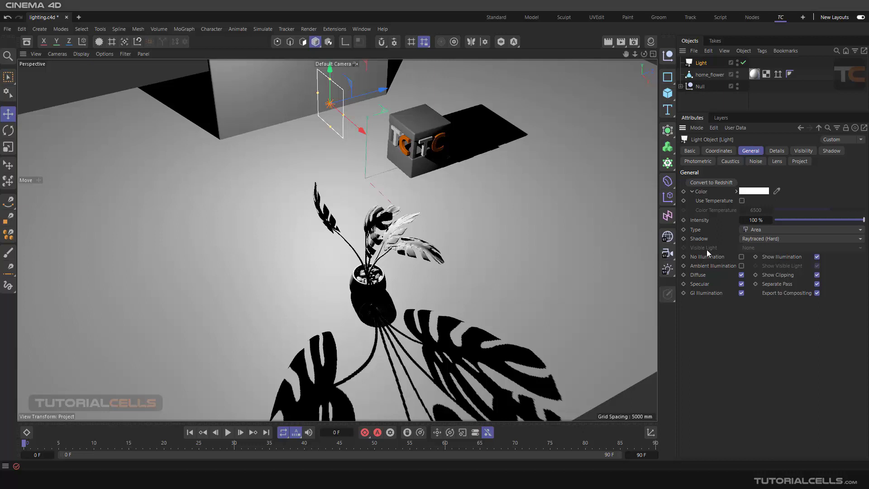
left_click(777, 151)
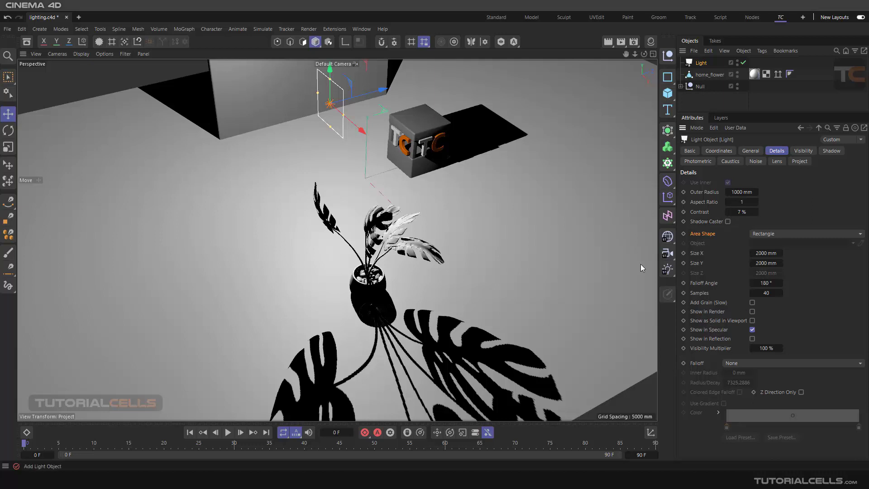
Step: Set the area light's shape to Disc, enable Show in Render, and render the view
scroll(466, 190, "down", 1)
left_click_drag(354, 101, 562, 198, "alt")
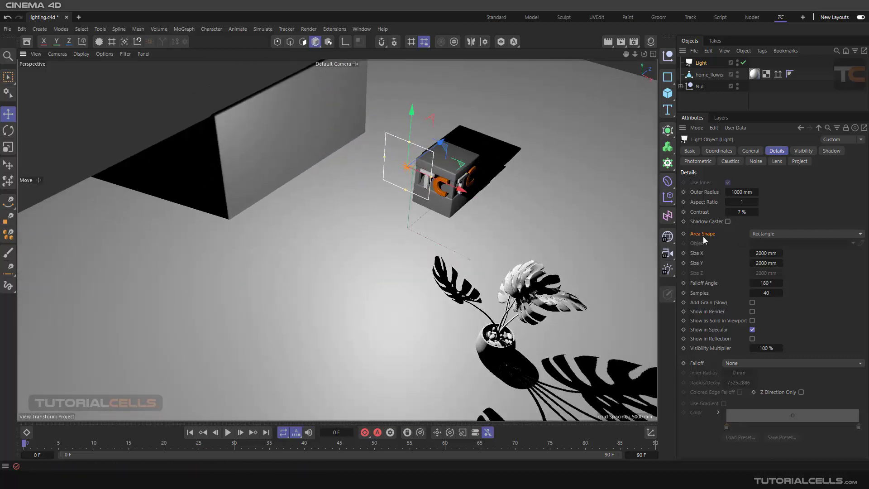
left_click(773, 233)
left_click(775, 243)
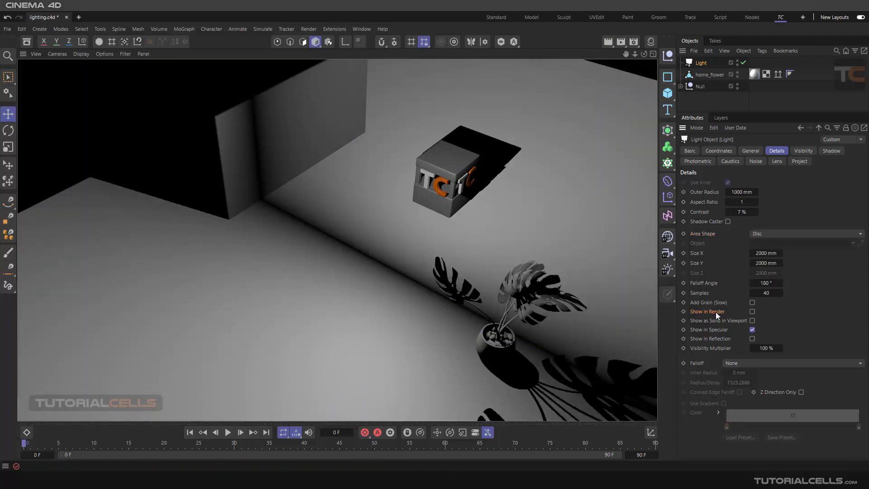
left_click(751, 311)
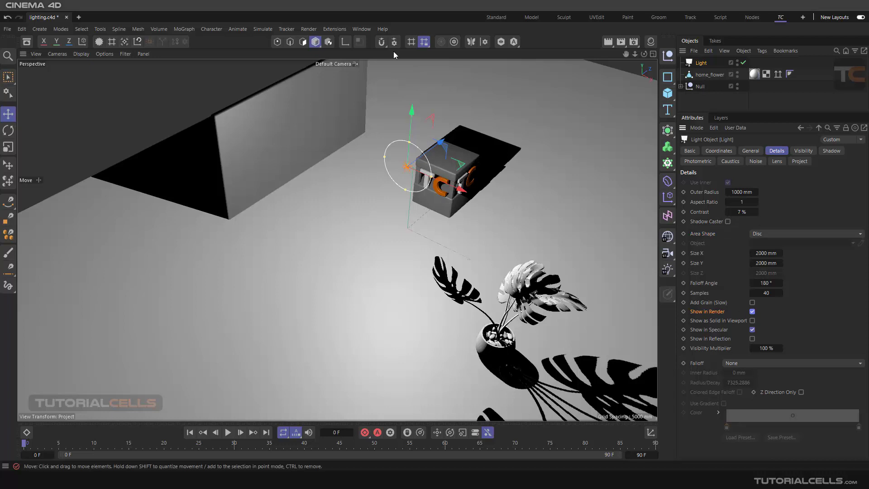
left_click(607, 43)
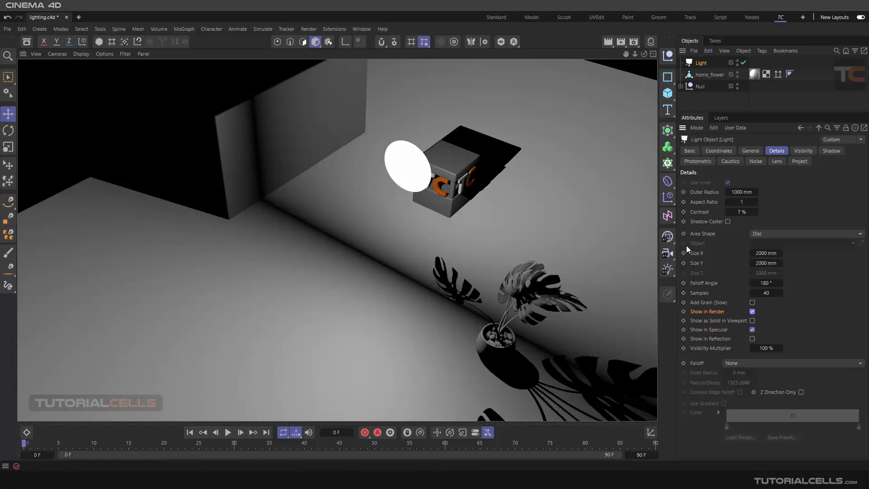
Step: Try the Rectangle area shape and switch the light's Area Shape to Line
left_click(756, 239)
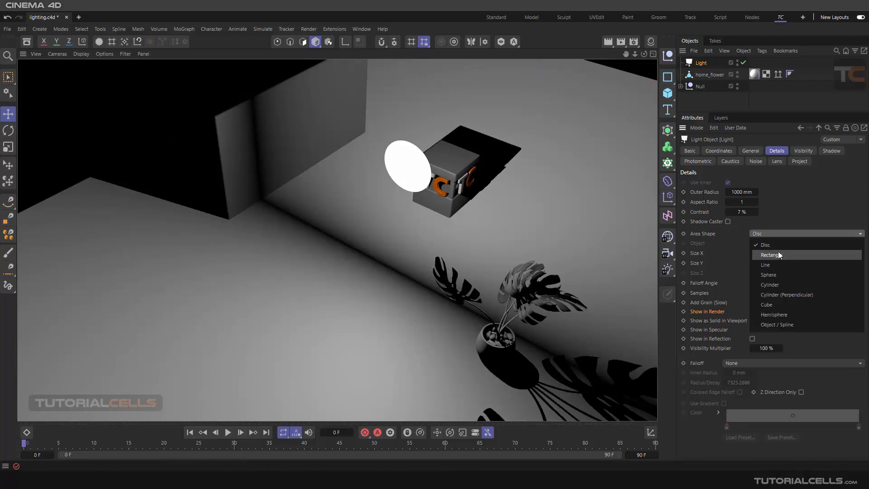
left_click(778, 257)
left_click(778, 234)
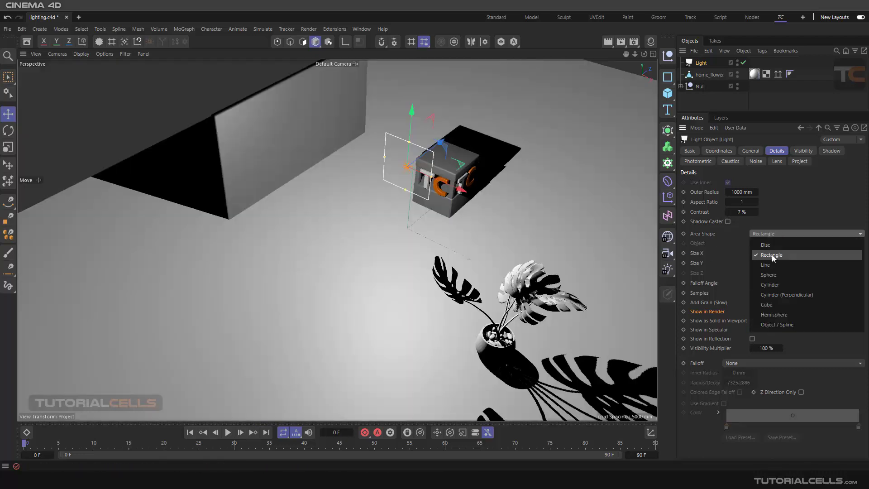
left_click(768, 266)
scroll(414, 155, "up", 5)
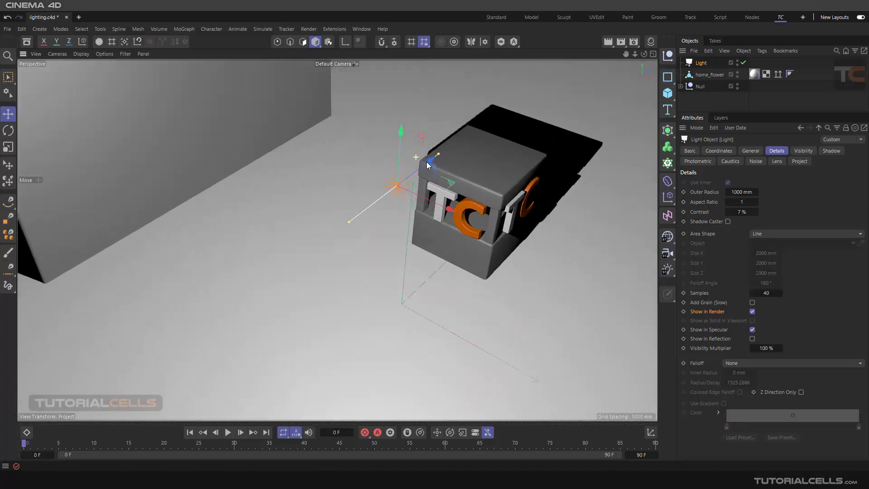
Step: Set the line-shaped area light's Visible Light option to Visible
left_click(749, 151)
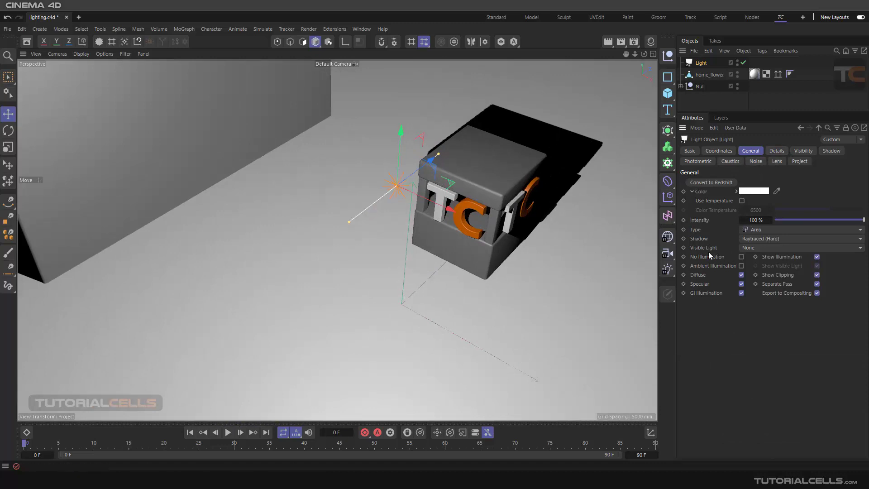
left_click(746, 248)
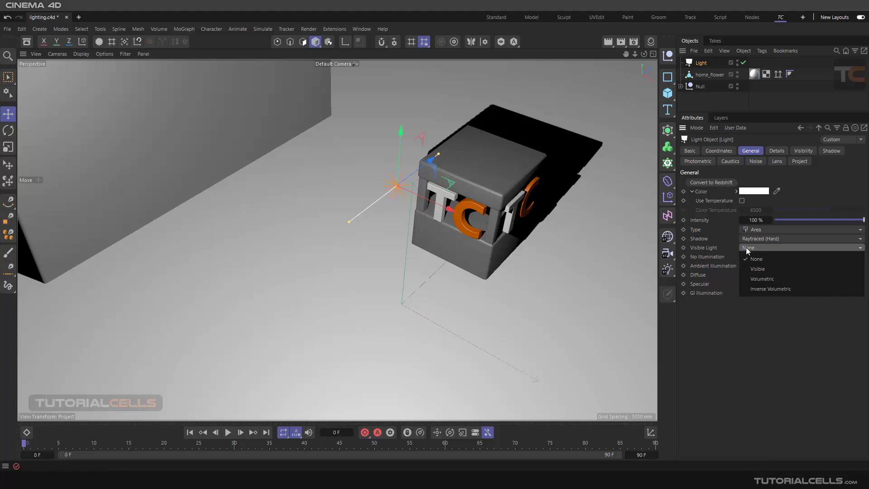
left_click(753, 270)
scroll(518, 183, "down", 5)
scroll(519, 184, "down", 4)
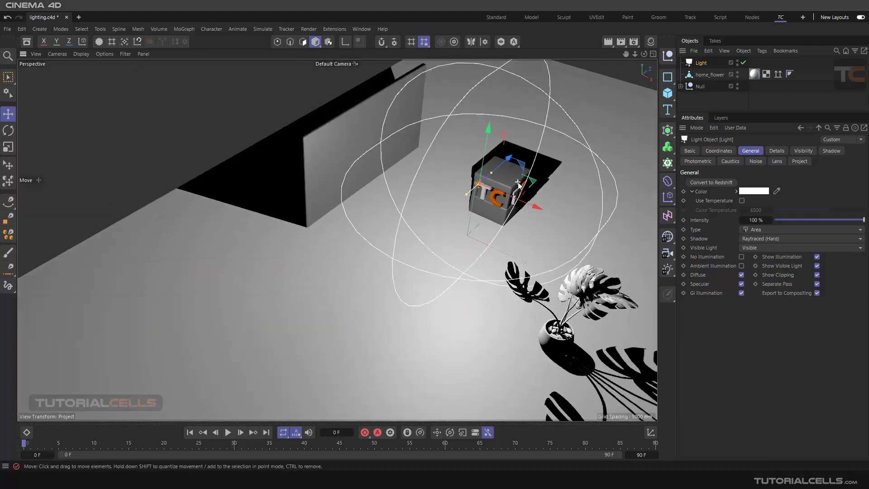
left_click(777, 152)
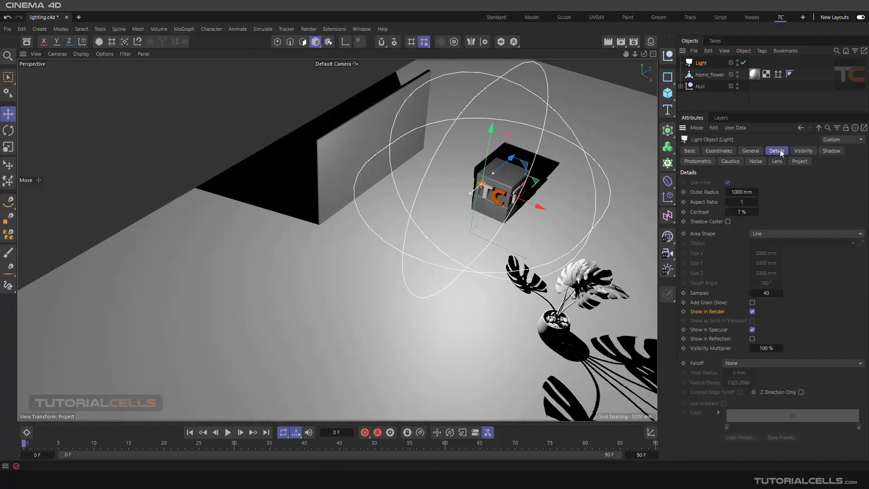
left_click_drag(747, 192, 731, 192)
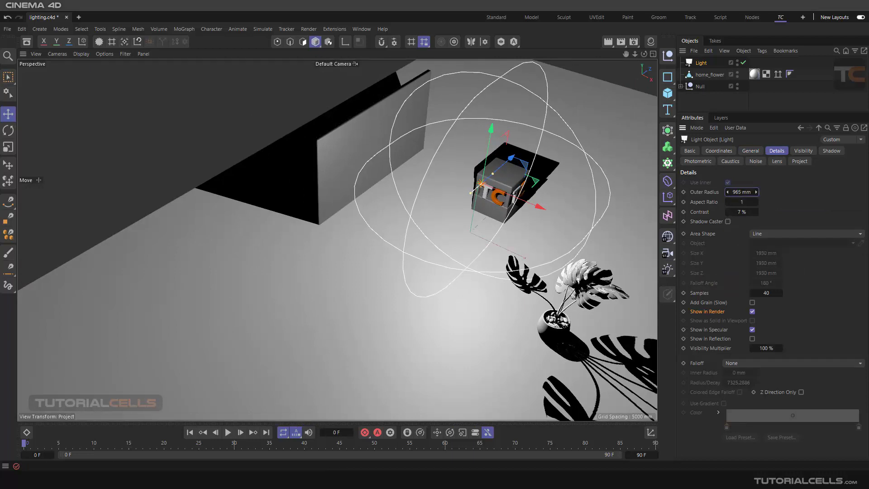
right_click(756, 192)
Step: Set the Outer Distance in the light's visibility settings to 50 mm and check the line light up close
left_click(796, 154)
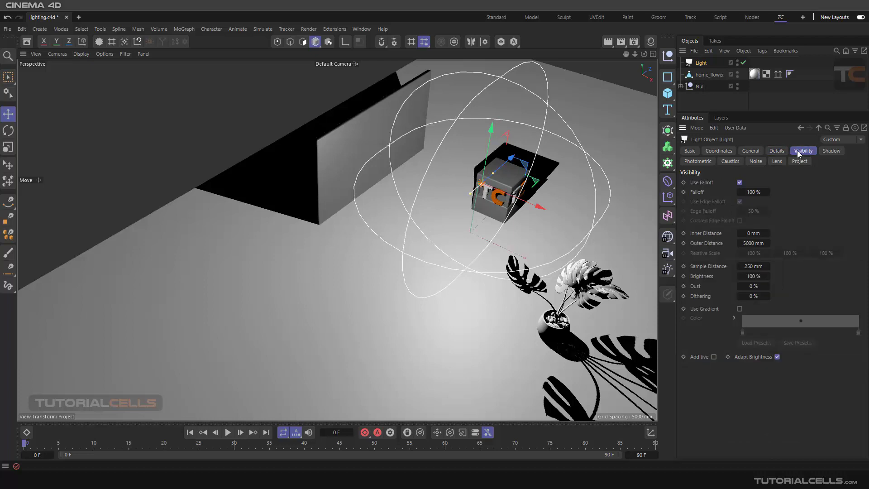
left_click_drag(753, 243, 741, 243)
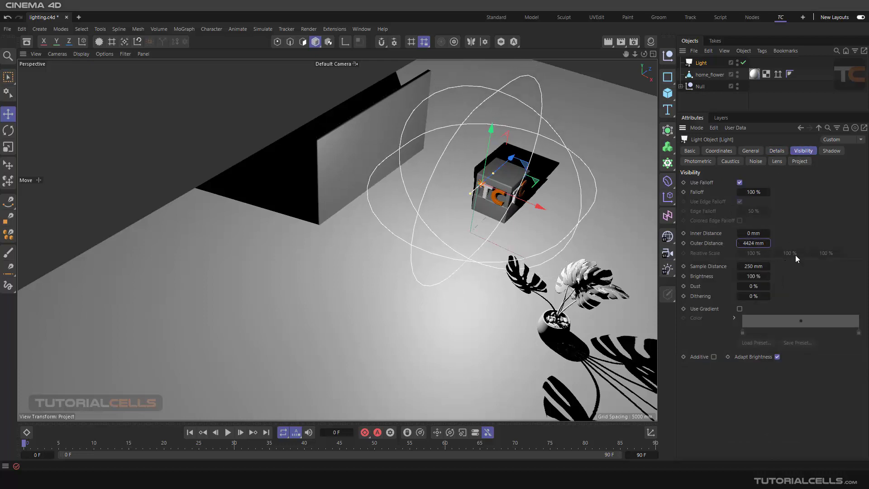
double_click(753, 243)
type("50")
key("Return")
scroll(480, 174, "up", 3)
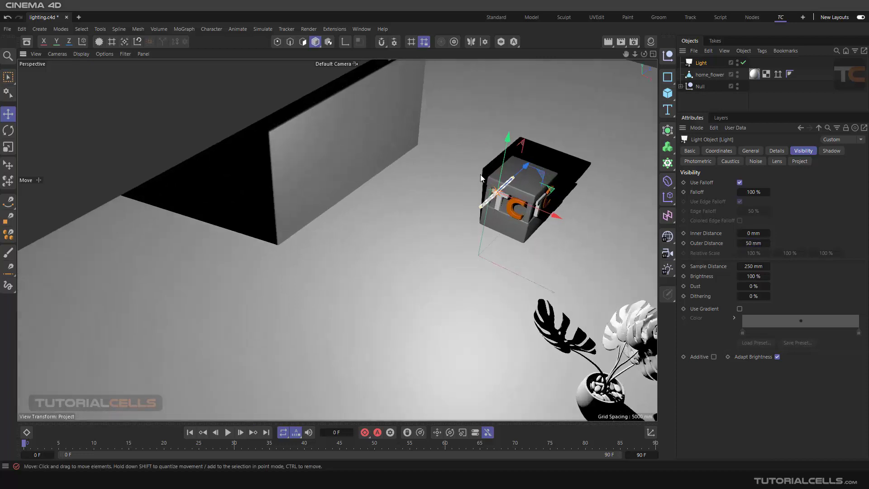
scroll(480, 175, "up", 2)
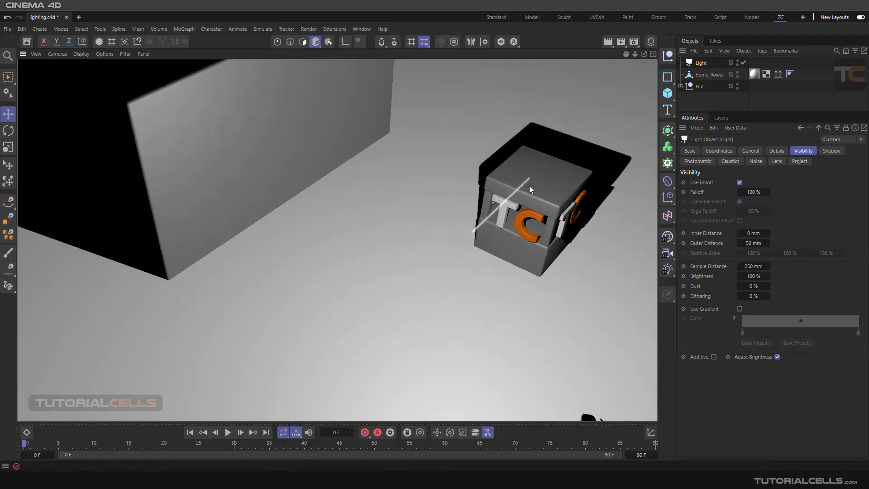
Step: Increase the visible light's Outer Distance to 200 mm and render the view
left_click(753, 243)
type("200")
key("Return")
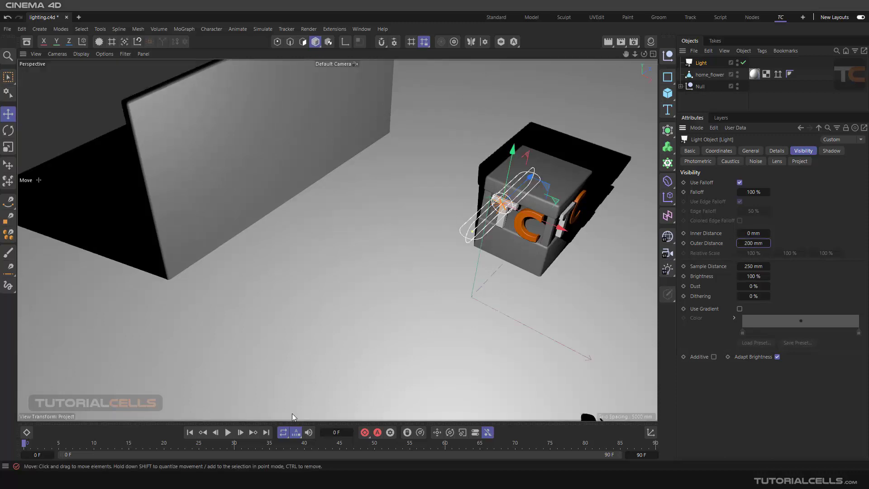
left_click(608, 42)
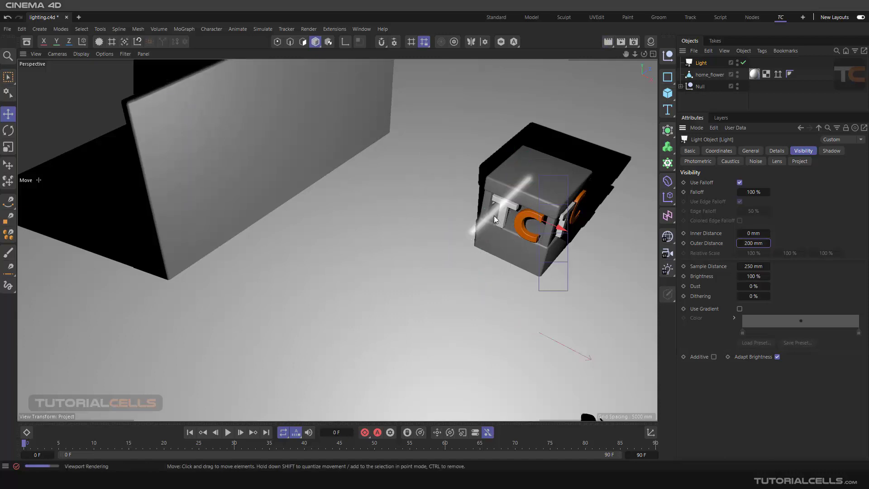
Step: Change the light's Area Shape to Sphere and render the view
left_click(775, 151)
left_click(772, 233)
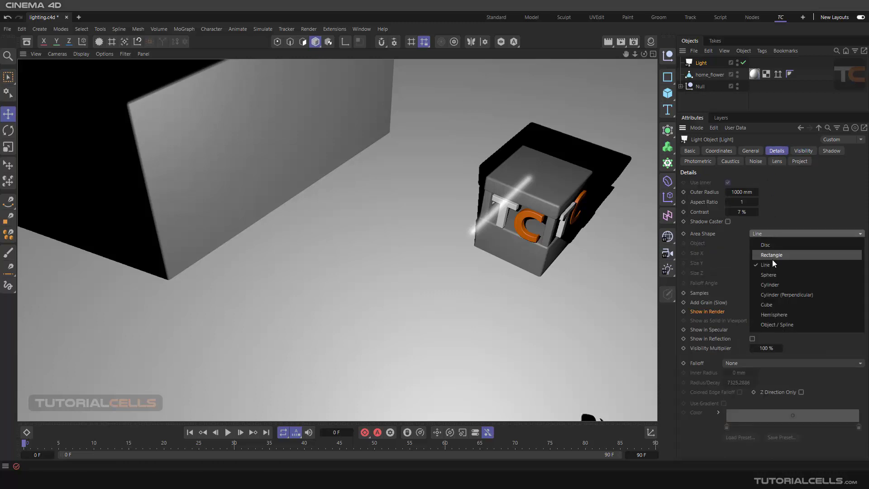
left_click(773, 274)
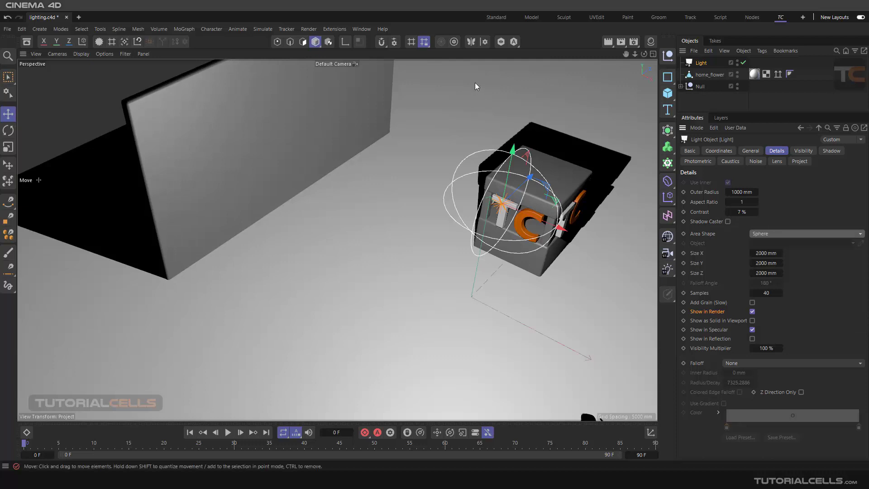
left_click(607, 41)
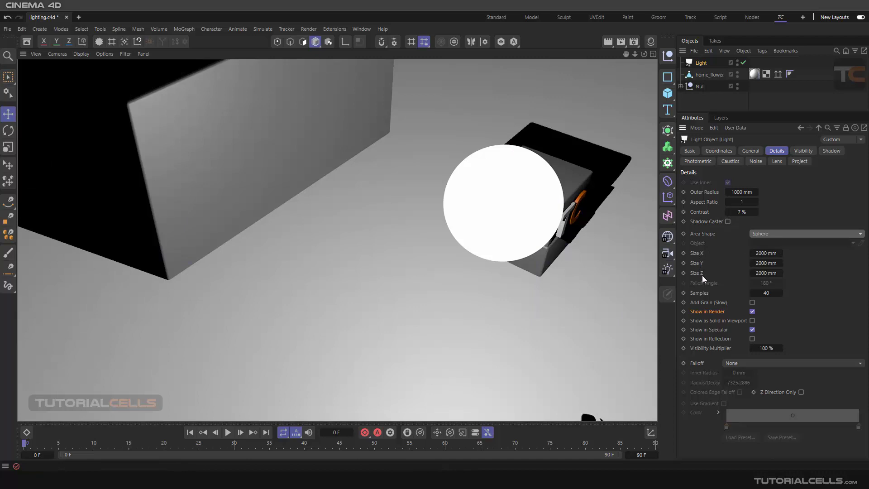
Step: Look through the available area shapes and set the light's Area Shape to Rectangle
left_click(775, 235)
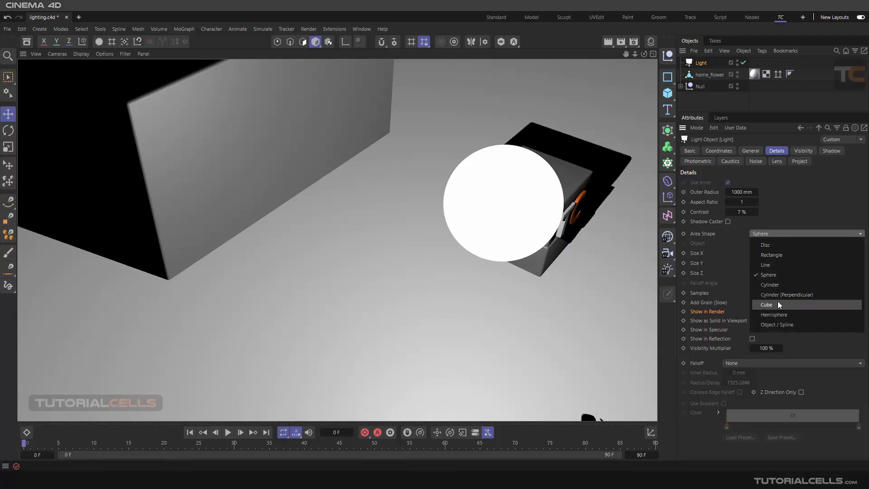
left_click(784, 334)
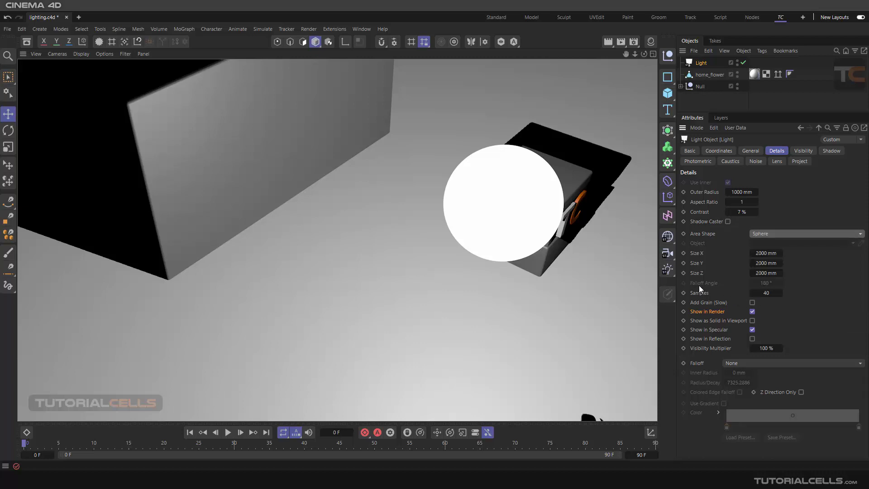
left_click(777, 234)
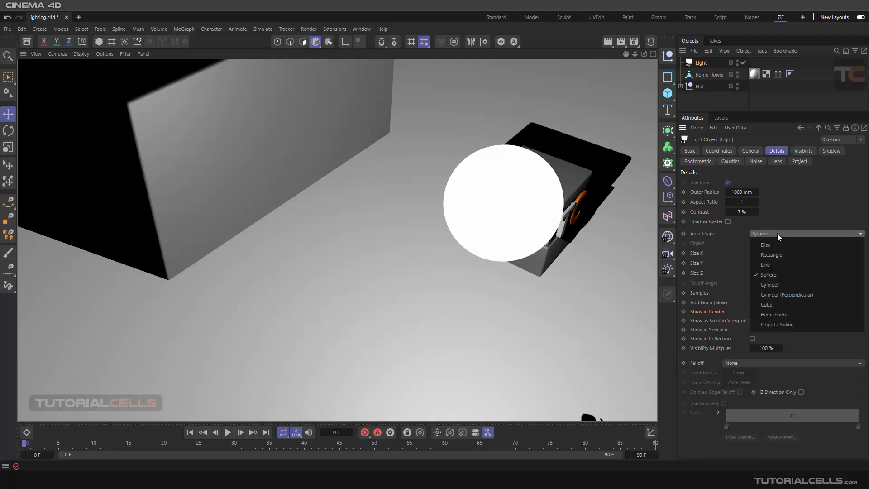
left_click(777, 256)
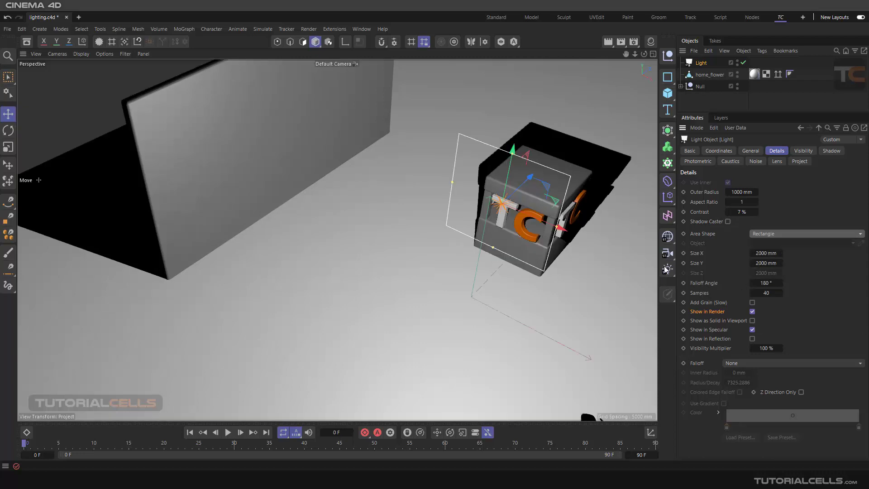
left_click_drag(527, 213, 510, 257, "alt")
middle_click_drag(510, 256, 476, 262, "alt")
left_click_drag(462, 248, 471, 258, "alt")
middle_click_drag(471, 261, 452, 243, "alt")
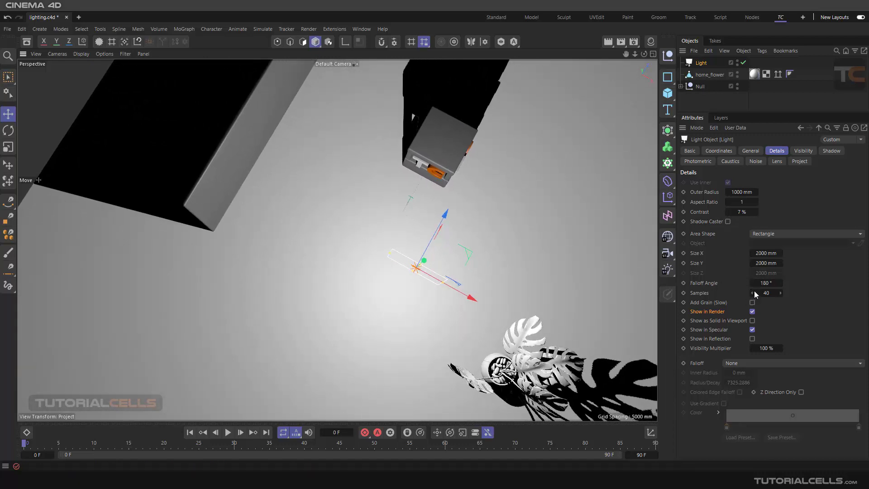
Step: Render the rectangular area light, then set its Falloff Angle to 90° and render the scene again
key("ctrl+r")
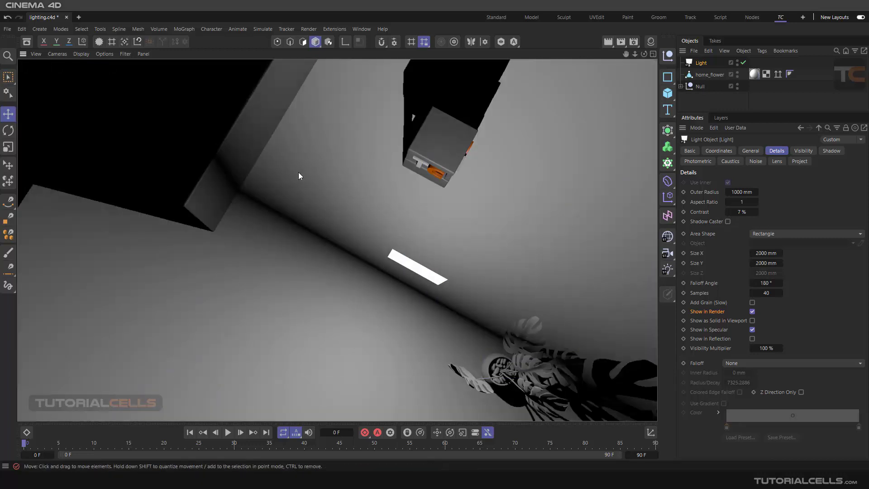
left_click(765, 281)
type("90")
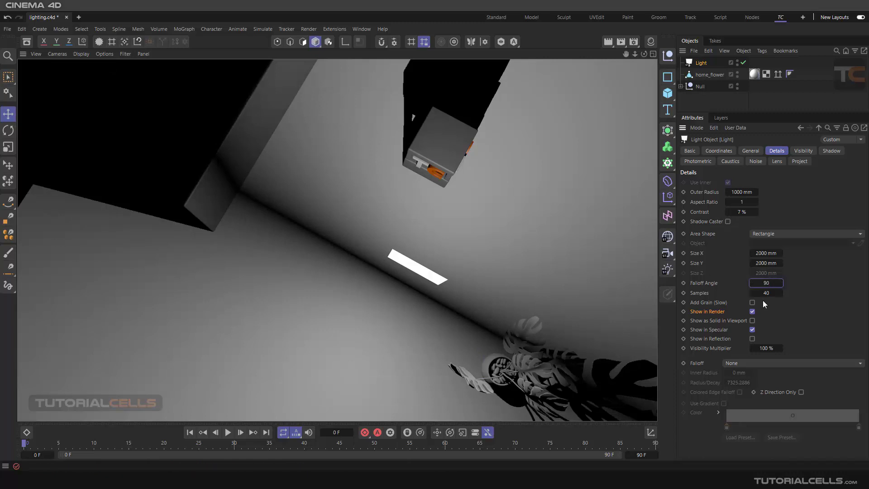
key("Return")
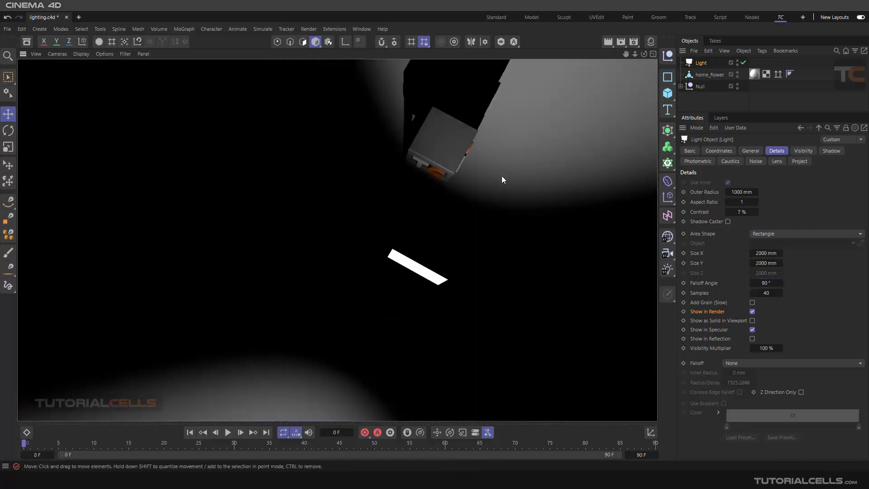
scroll(498, 177, "down", 3)
scroll(498, 177, "down", 3)
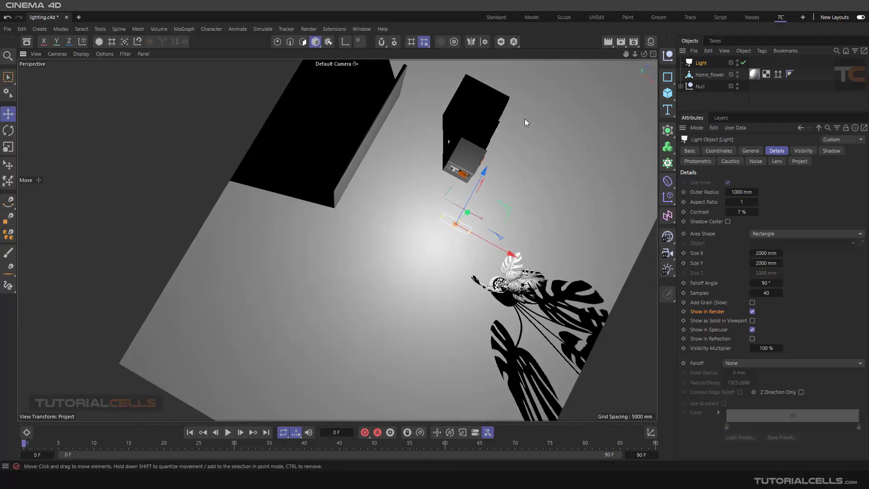
left_click(608, 43)
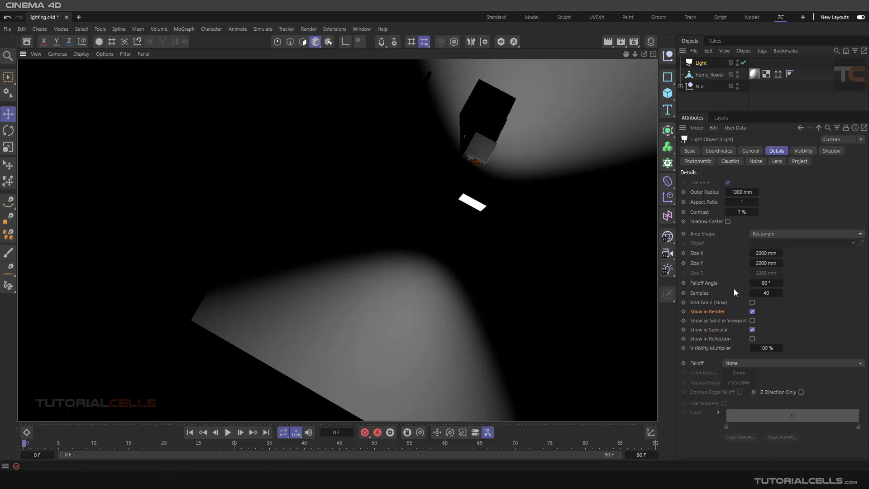
Step: Set the light's Falloff Angle back to 180° and view the rectangular light from a closer, lower angle
left_click_drag(777, 285, 782, 285)
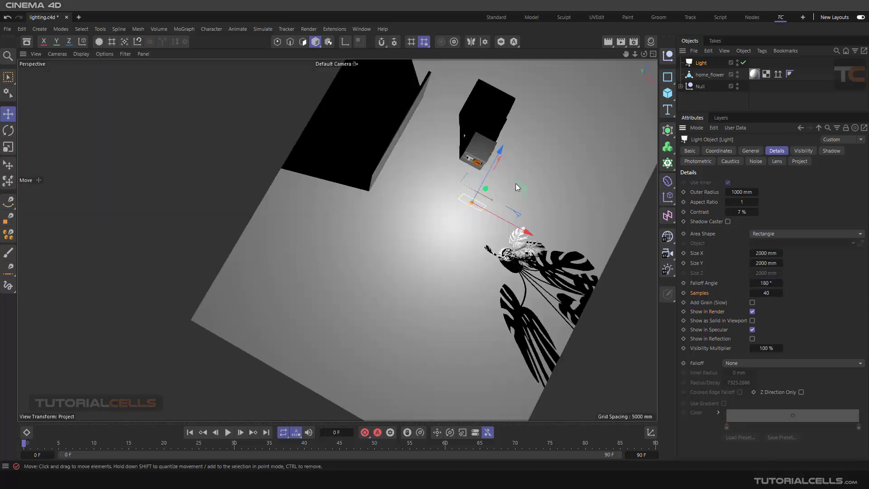
scroll(477, 198, "up", 5)
scroll(477, 197, "up", 2)
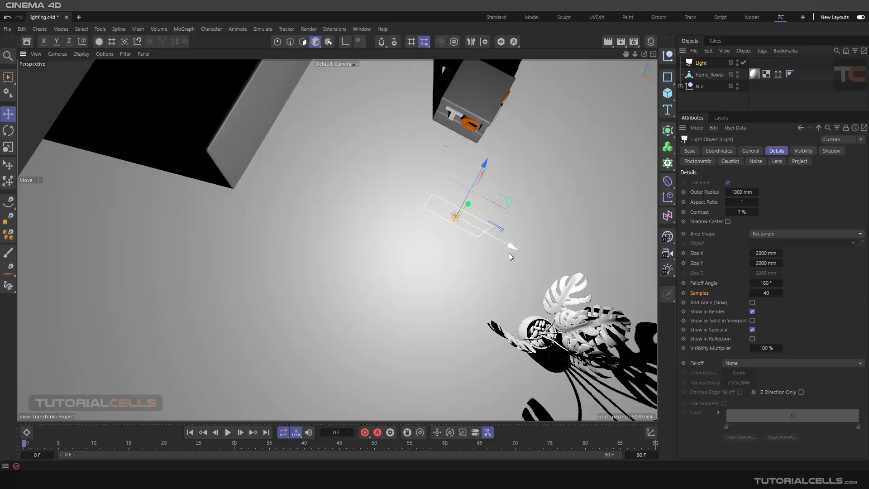
scroll(493, 256, "down", 1)
scroll(493, 257, "up", 3)
left_click_drag(491, 220, 455, 223, "alt")
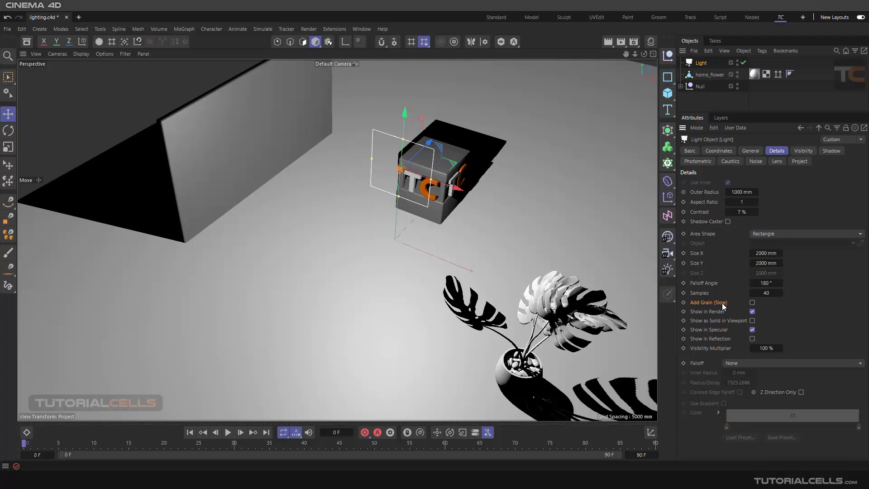
Step: Switch the light's Show as Solid in Viewport option on and off twice to compare its display near the cube
scroll(446, 172, "up", 6)
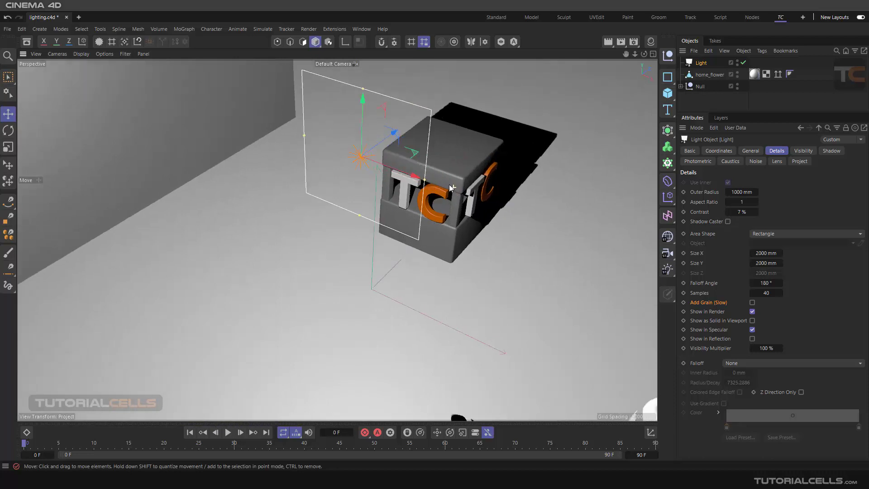
scroll(451, 187, "up", 2)
left_click(752, 321)
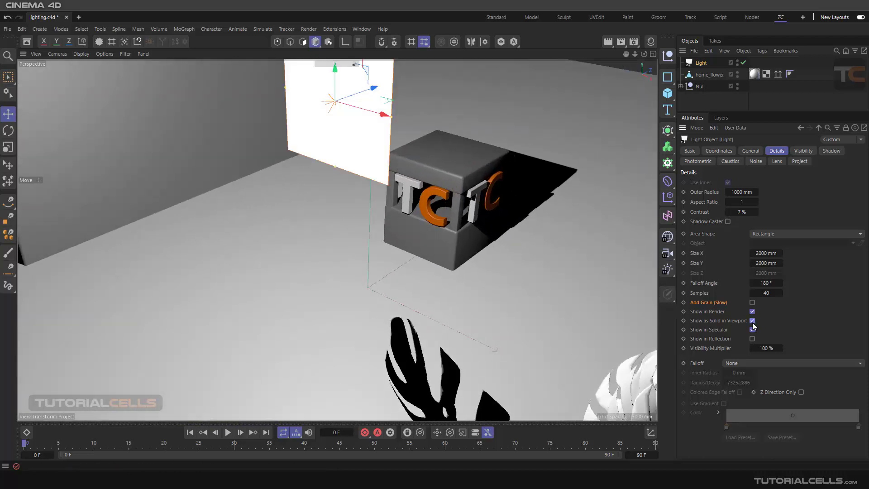
left_click(752, 320)
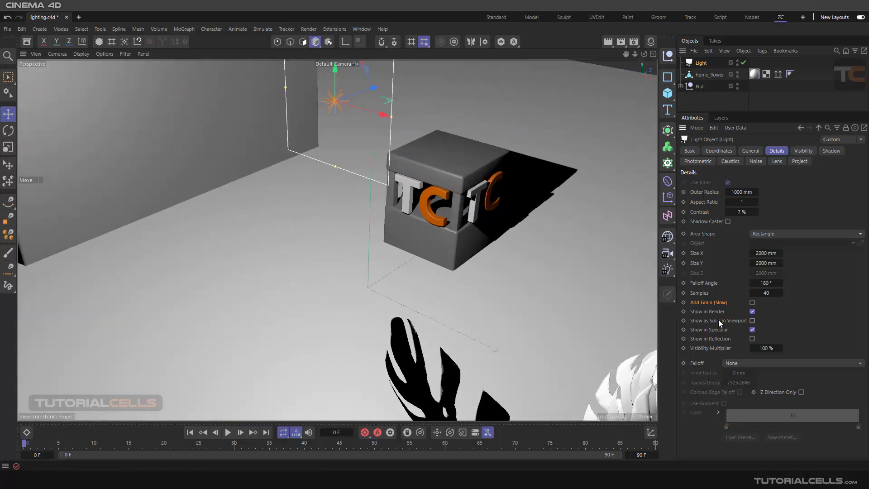
scroll(533, 265, "down", 4)
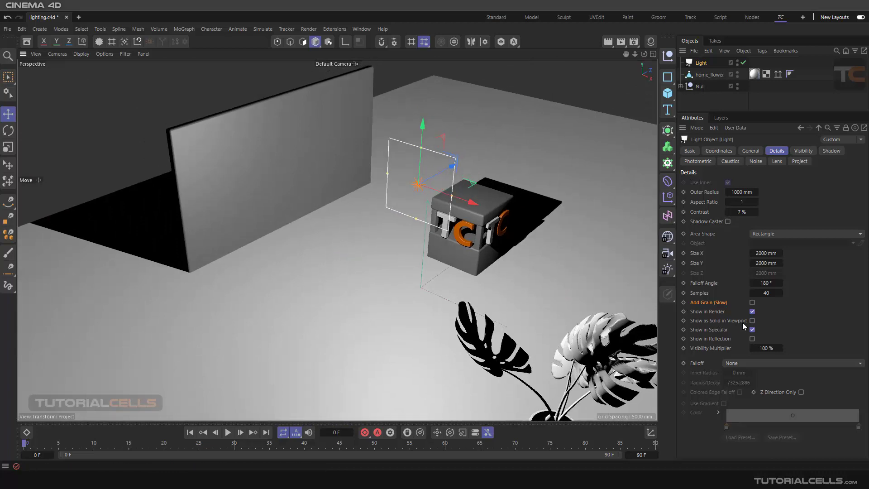
left_click(752, 320)
mouse_move(549, 246)
left_mouse_down("alt")
mouse_move(433, 240)
mouse_move(545, 252)
left_mouse_up("alt")
left_click(752, 320)
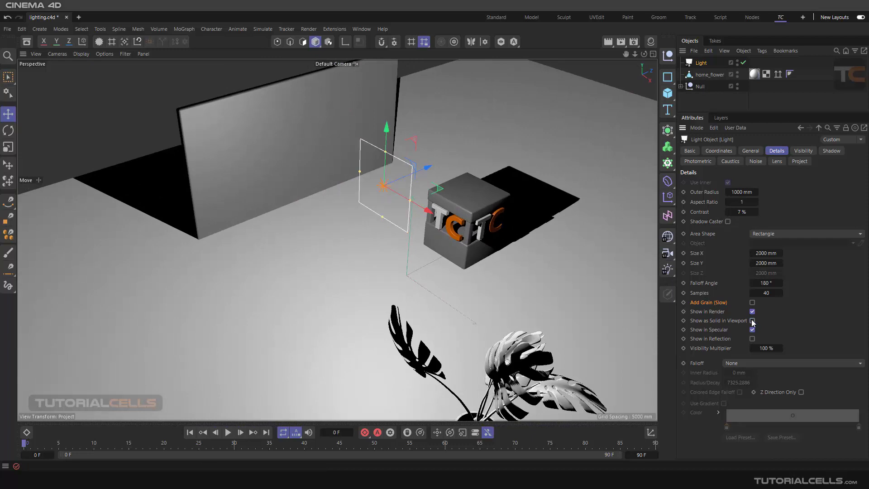
Step: Disable Show in Render and enable Show as Solid in Viewport for the light, and render the view
left_click(752, 312)
left_click(752, 320)
key("ctrl+r")
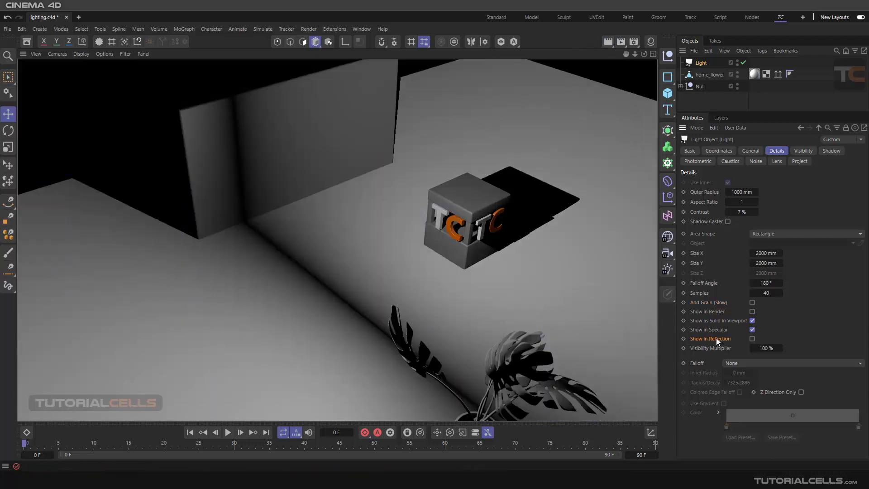
Step: Render a close-up of the TC cube in the Picture Viewer, inspect the result and close the viewer
scroll(476, 230, "up", 5)
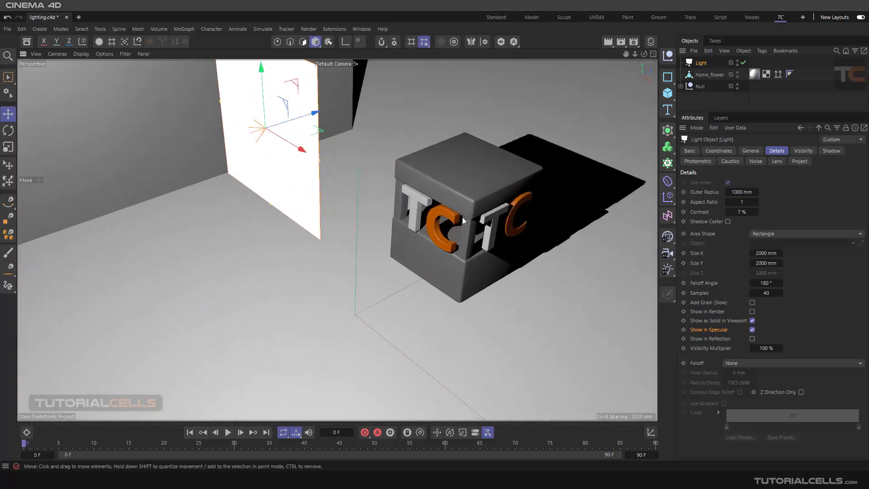
scroll(473, 214, "up", 3)
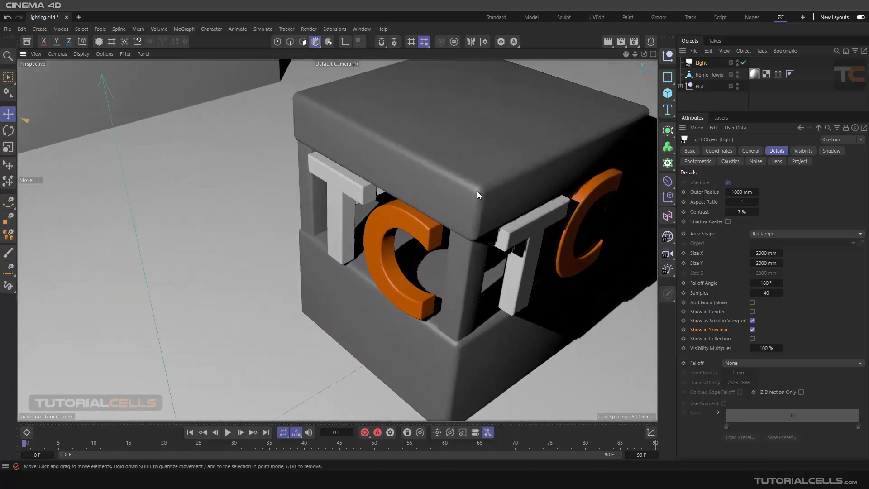
left_click(620, 42)
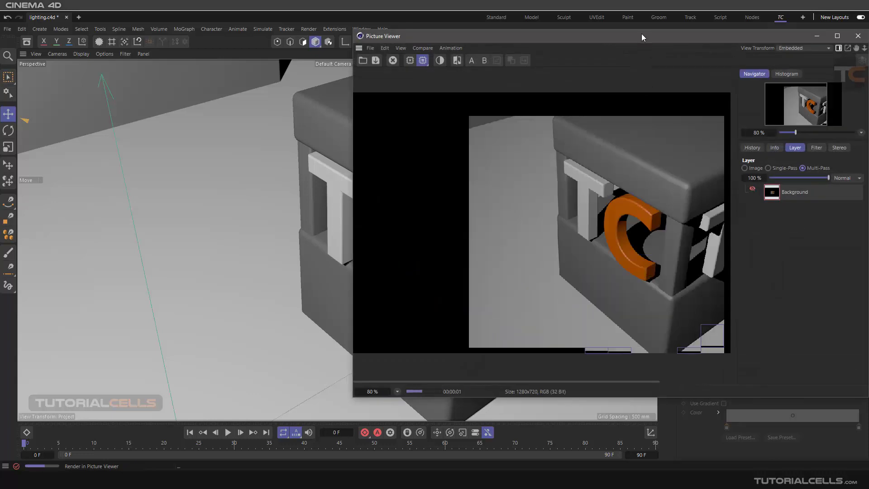
left_click_drag(639, 39, 516, 39)
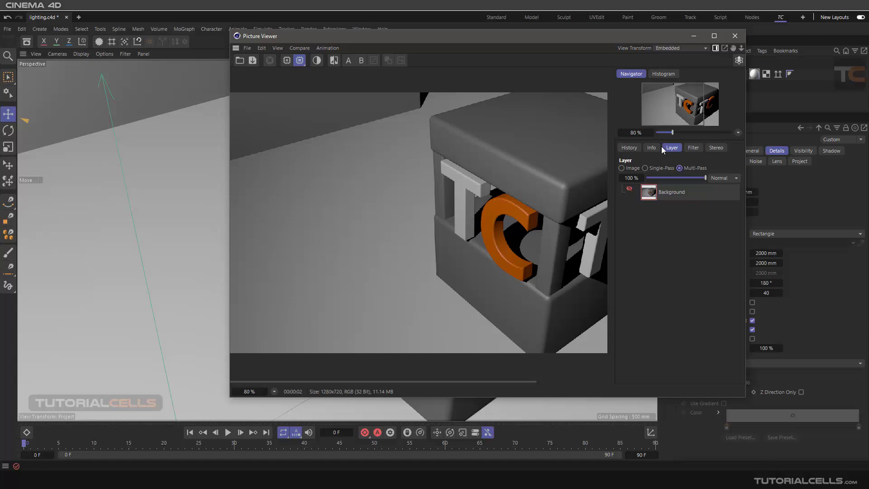
left_click(733, 37)
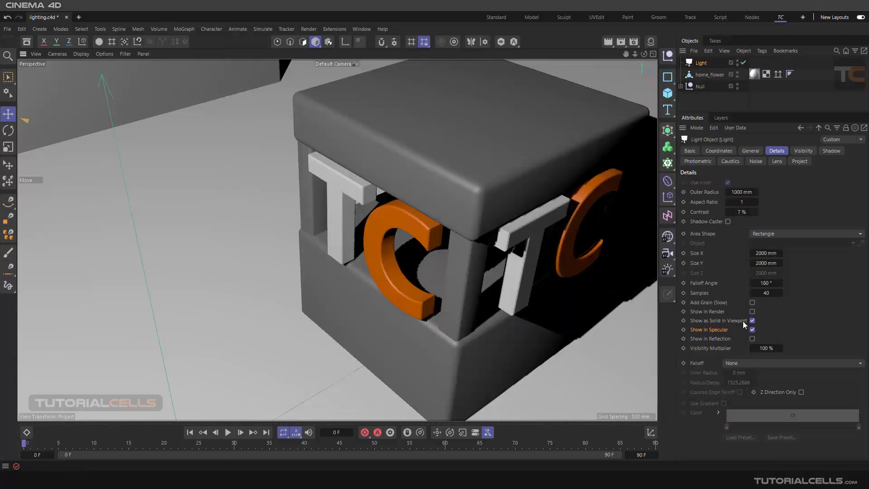
Step: Toggle the light's Show in Specular option to compare the cube's highlights, leaving it enabled
left_click(752, 330)
left_click(752, 338)
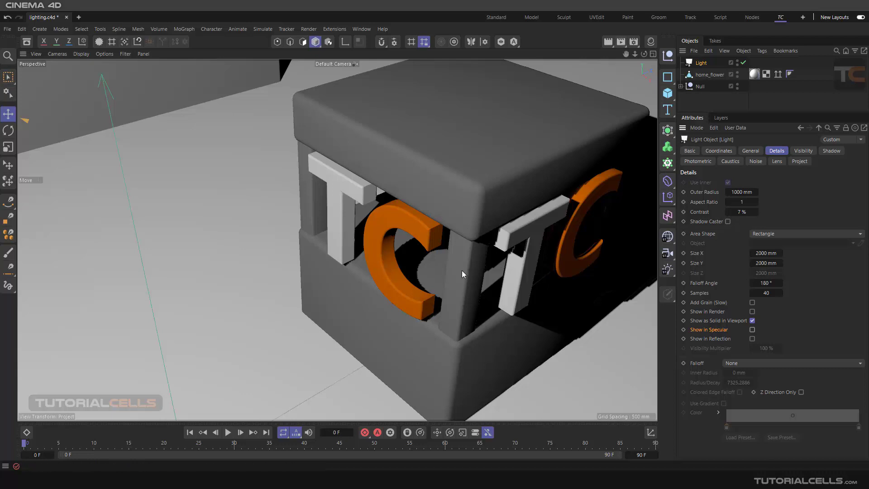
left_click(752, 330)
left_click(752, 330)
left_click(752, 330)
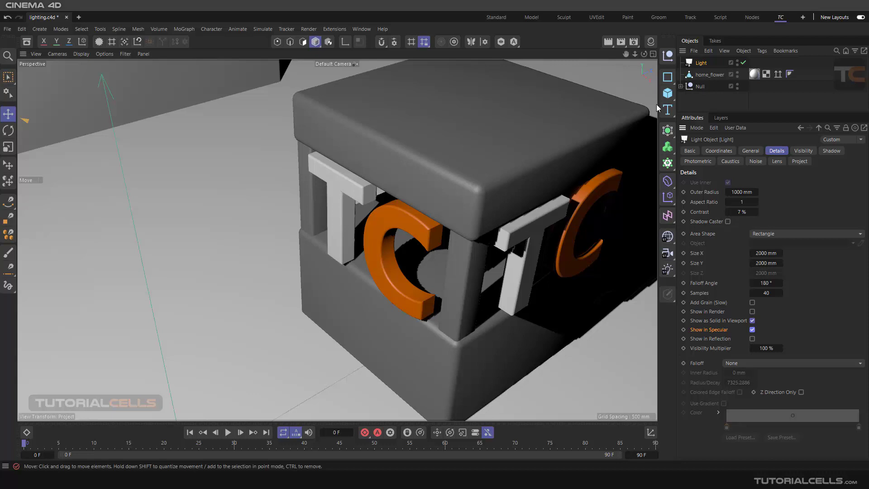
Step: Create a new material and apply it to the upper block of the TC cube
left_click(650, 42)
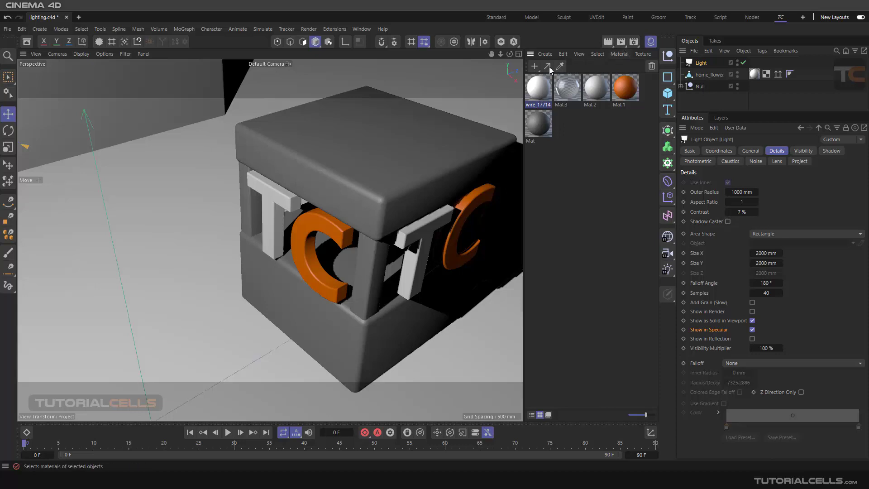
left_click(536, 68)
left_click_drag(539, 86, 370, 202)
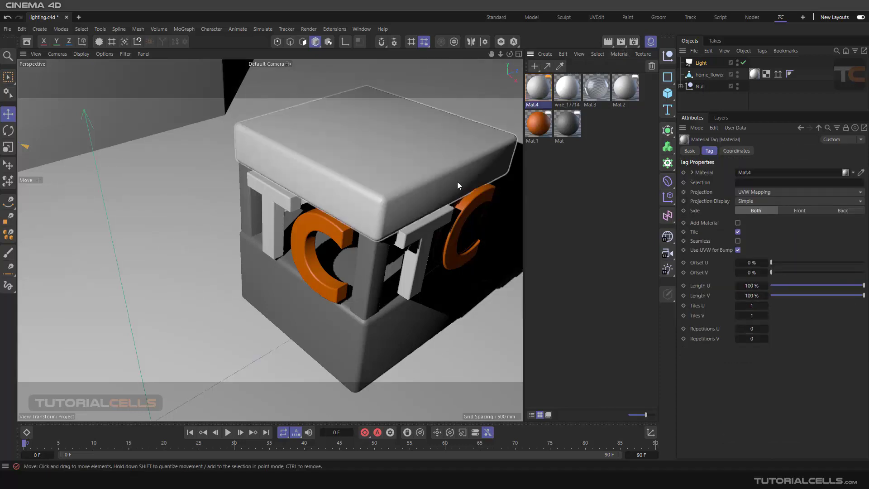
Step: Add a GGX layer to the new material's Reflectance, close the material windows and render the view
double_click(546, 91)
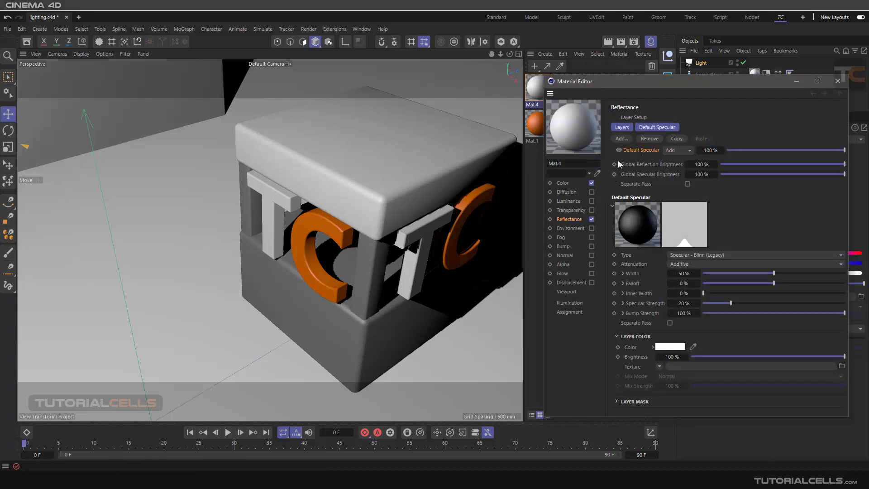
left_click(622, 139)
left_click(644, 165)
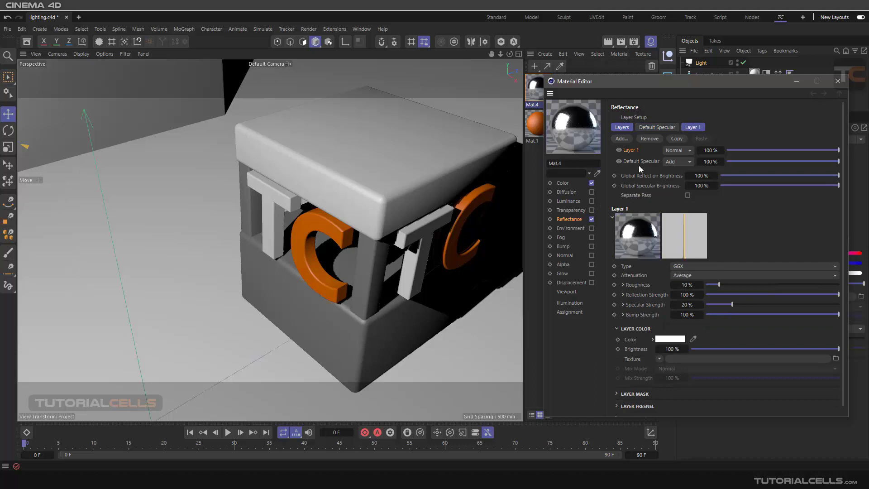
left_click(837, 81)
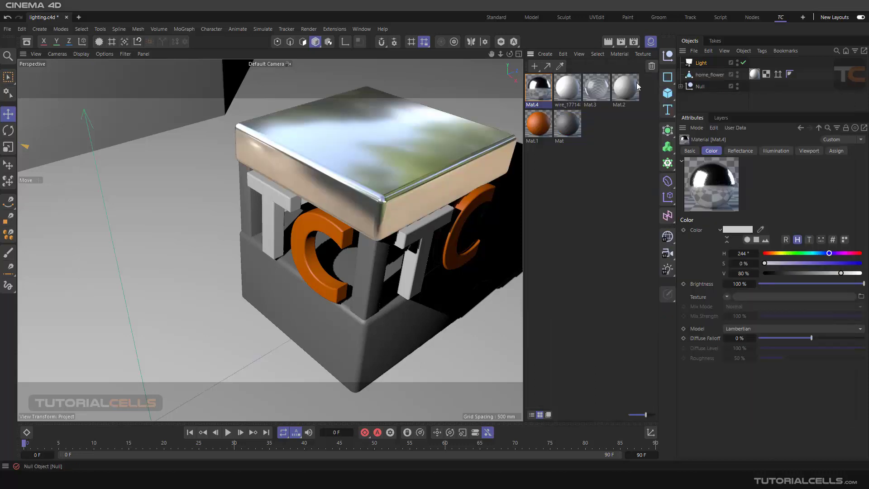
left_click(650, 42)
left_click(610, 45)
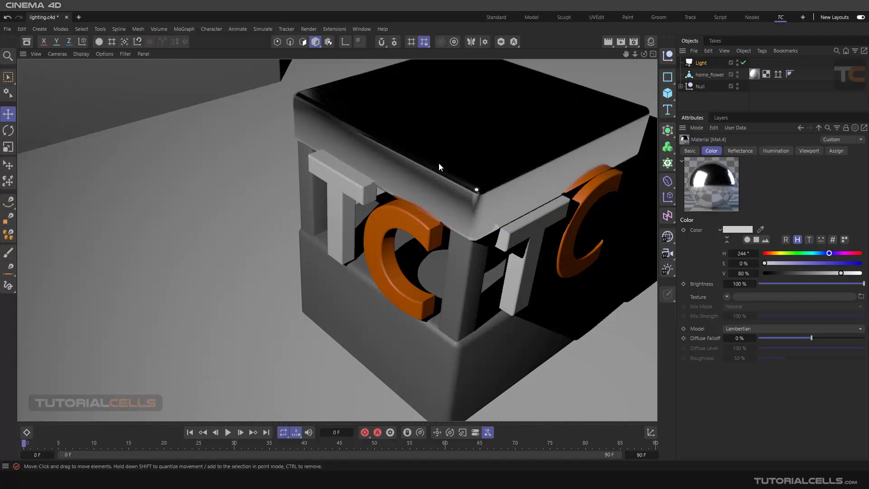
Step: Tilt the rectangular light with the Rotate tool and move it up and over toward the cube
scroll(445, 214, "down", 8)
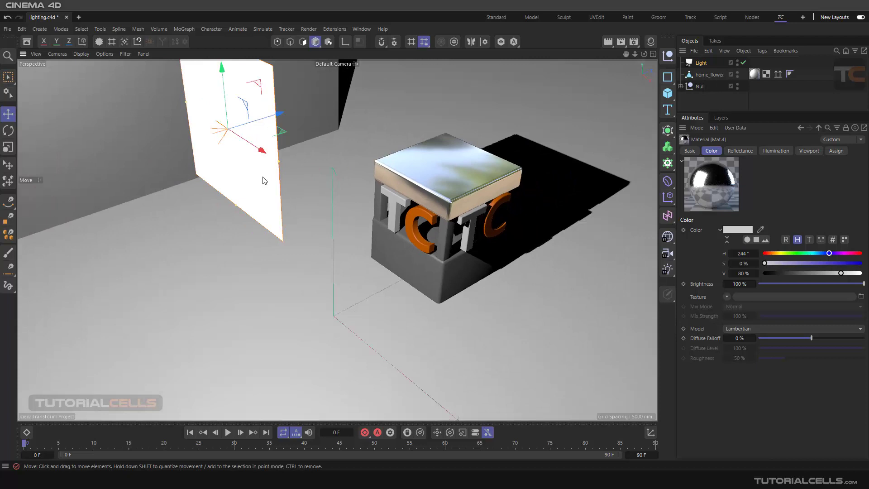
left_click(237, 161)
scroll(237, 161, "down", 2)
left_click(9, 131)
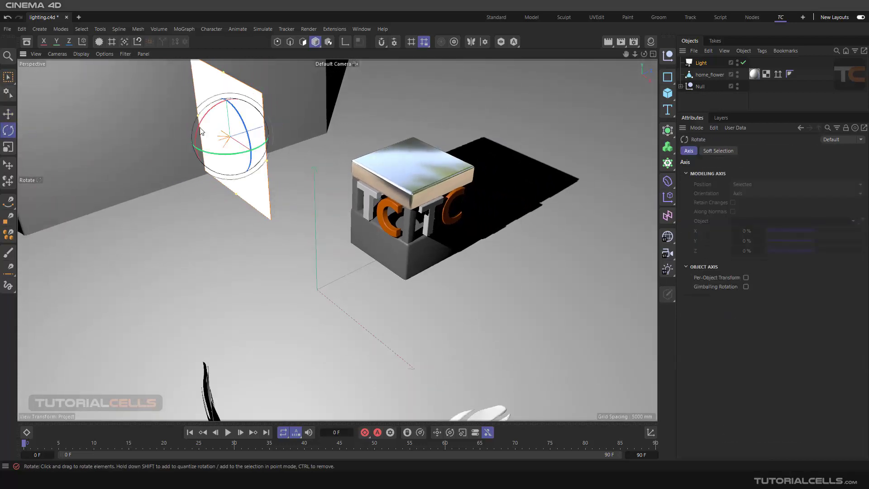
mouse_move(206, 129)
left_mouse_down()
mouse_move(226, 117)
mouse_move(199, 118)
left_mouse_up()
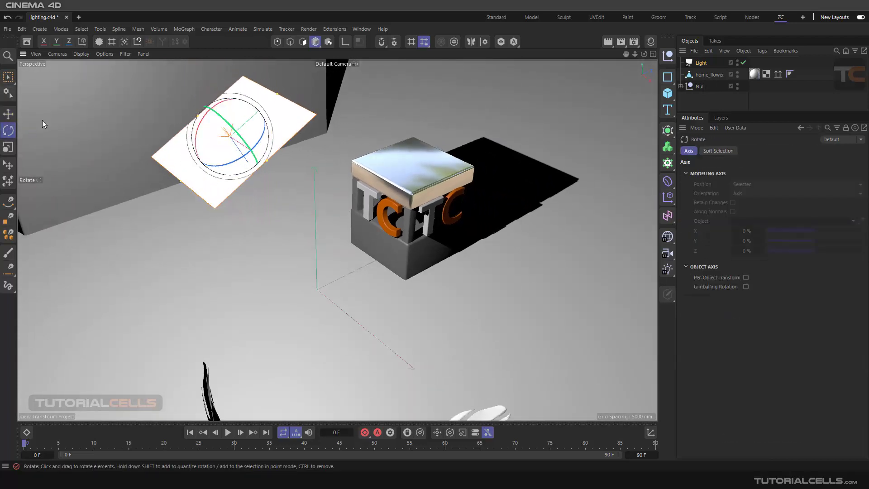
left_click(8, 113)
left_click_drag(256, 121, 357, 37)
Step: Render the cube's reflective top from above and orbit around it to check for the light's reflection
scroll(291, 212, "up", 3)
scroll(457, 159, "up", 2)
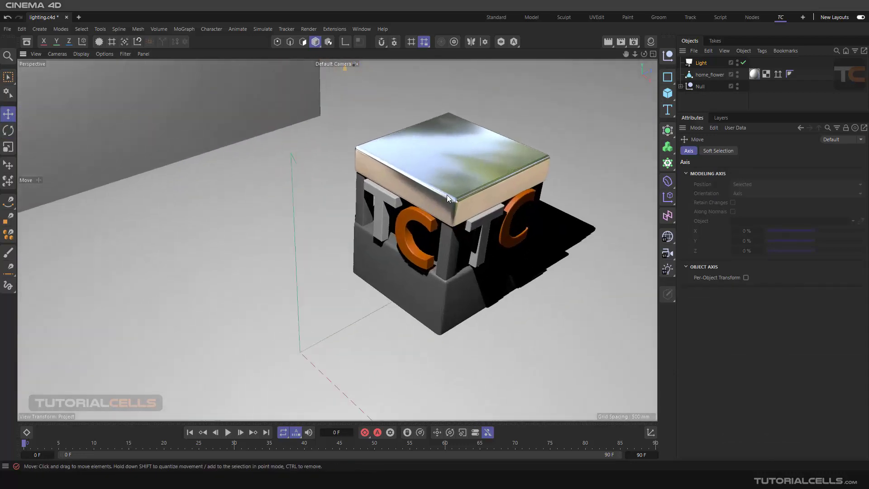
left_click_drag(451, 178, 462, 202, "alt")
left_click_drag(502, 229, 495, 203, "alt")
left_click(608, 42)
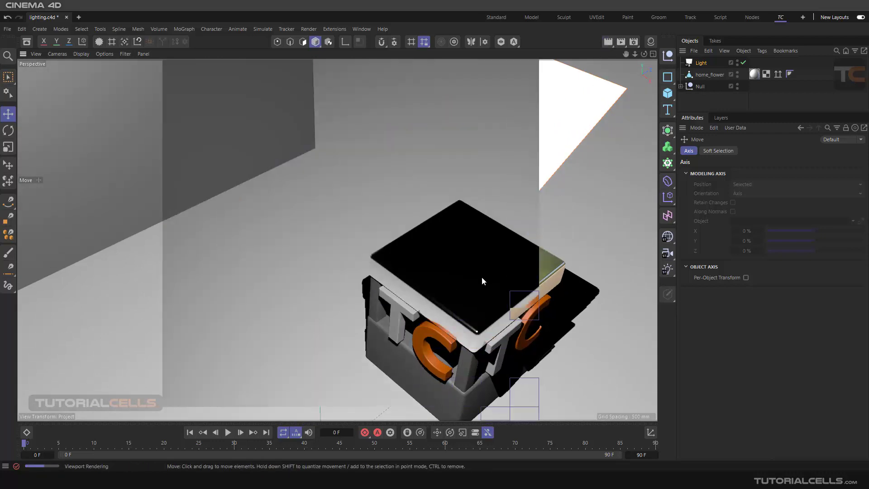
left_click_drag(479, 303, 363, 222, "alt")
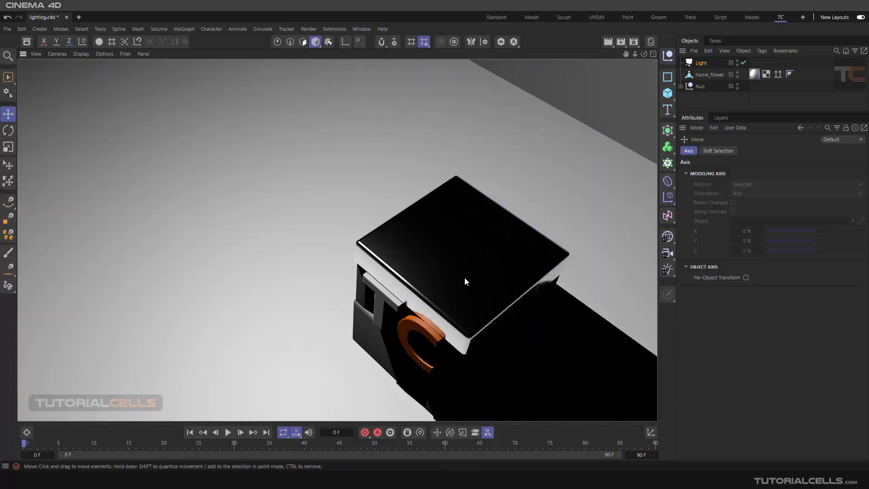
Step: Select the light and enable Show in Reflection in its details
left_click(701, 63)
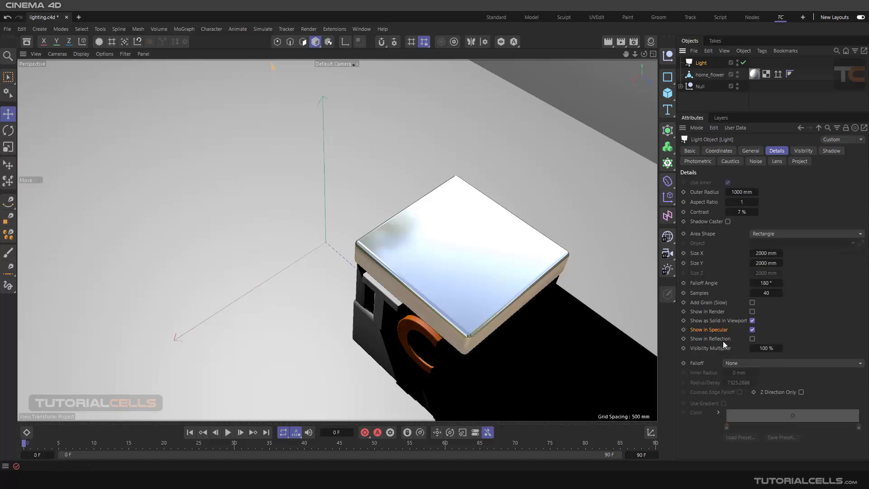
left_click(752, 339)
scroll(395, 267, "down", 3)
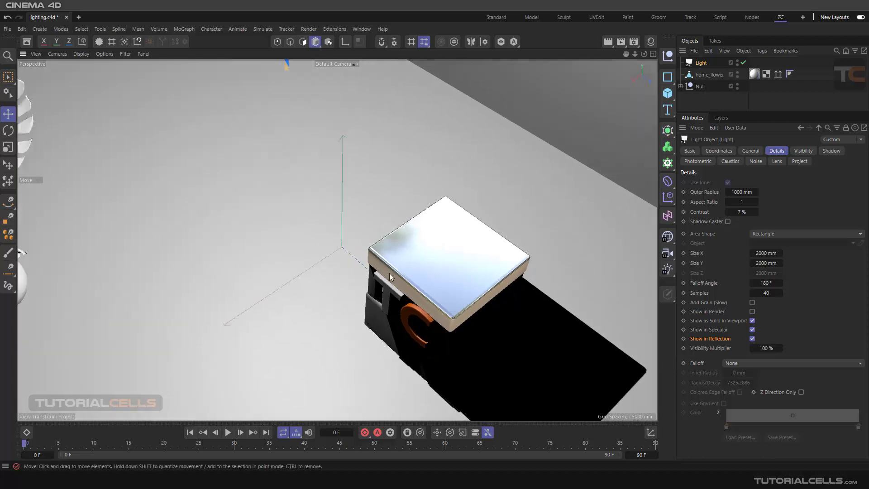
Step: Undo the last Show in Reflection change and remove the Mat.4 material tag from Cube.5 in the Null group
left_click_drag(389, 273, 636, 139, "alt")
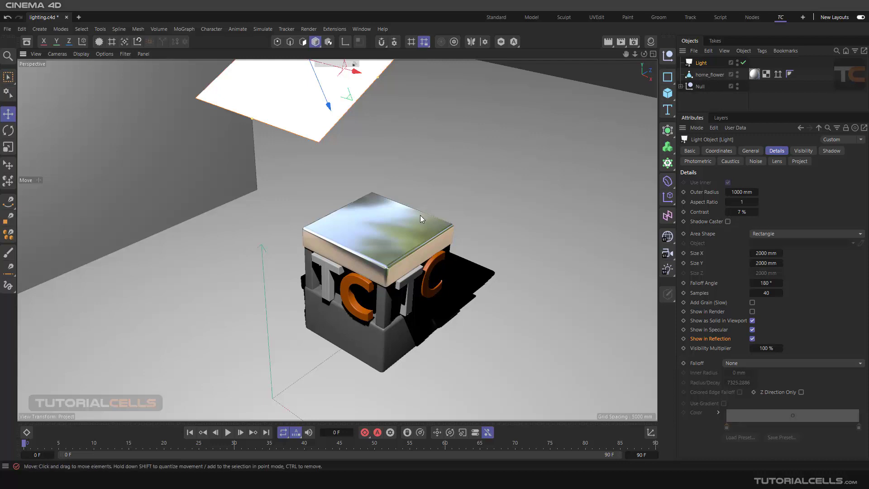
key("ctrl+z")
left_click(680, 87)
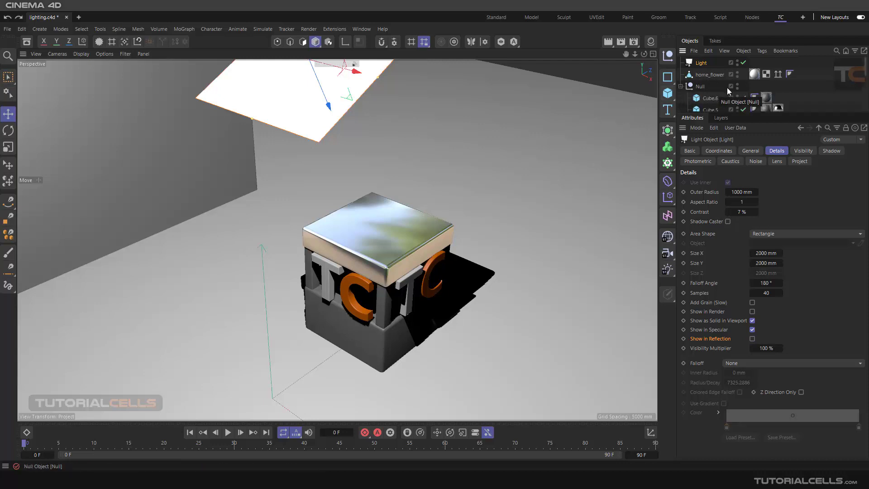
left_click(777, 108)
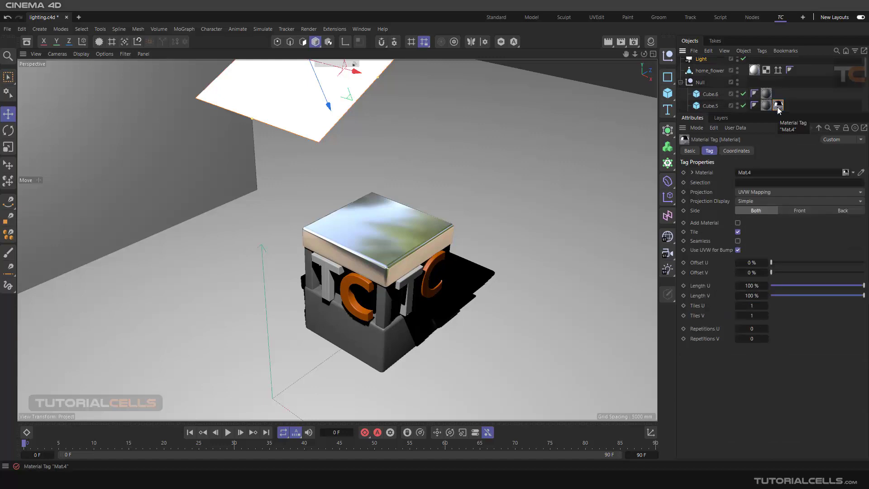
key("Delete")
scroll(543, 167, "down", 4)
scroll(501, 189, "down", 2)
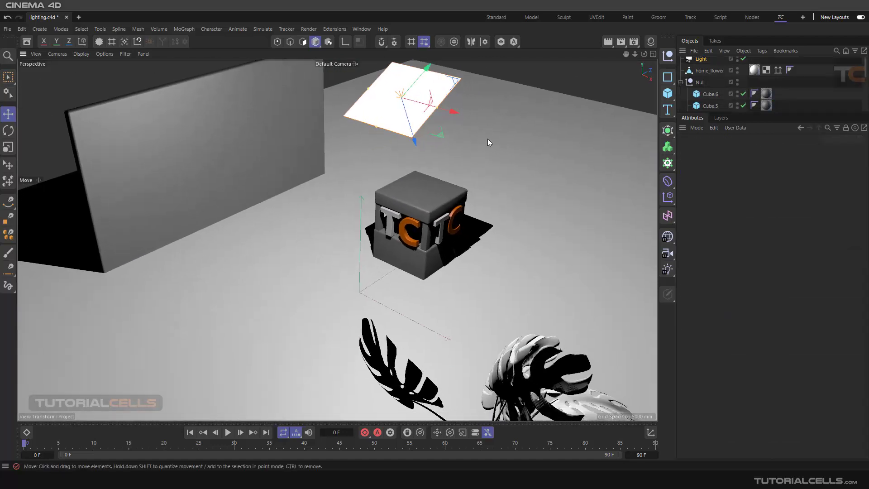
Step: Add a sphere in front of the TC cube and apply the reflective Mat.4 material to it
left_click(667, 93)
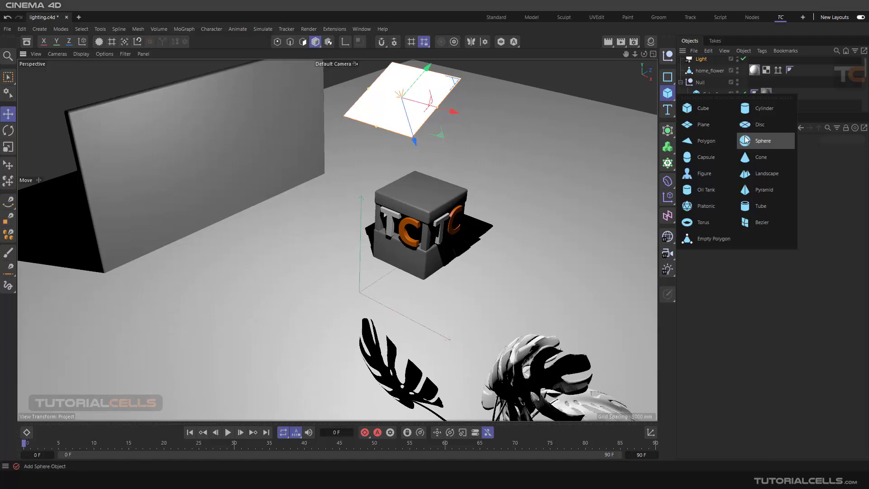
left_click(762, 141)
scroll(360, 285, "up", 2)
scroll(360, 285, "up", 2)
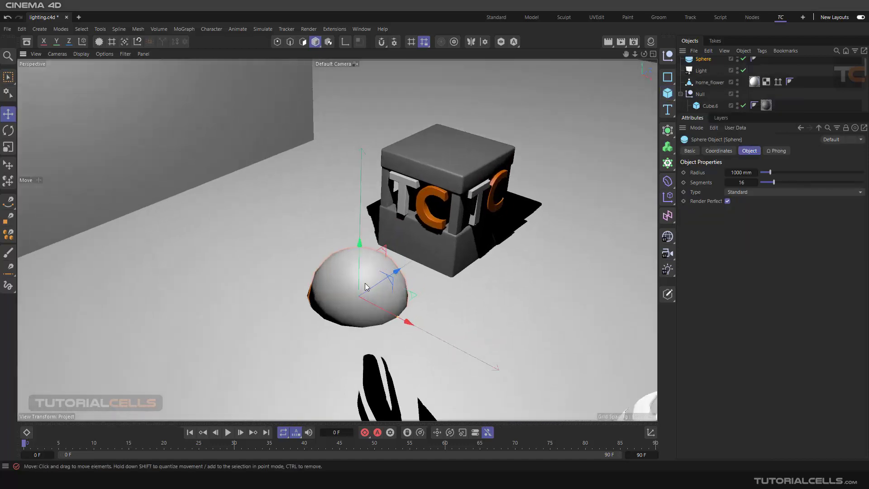
left_click(649, 42)
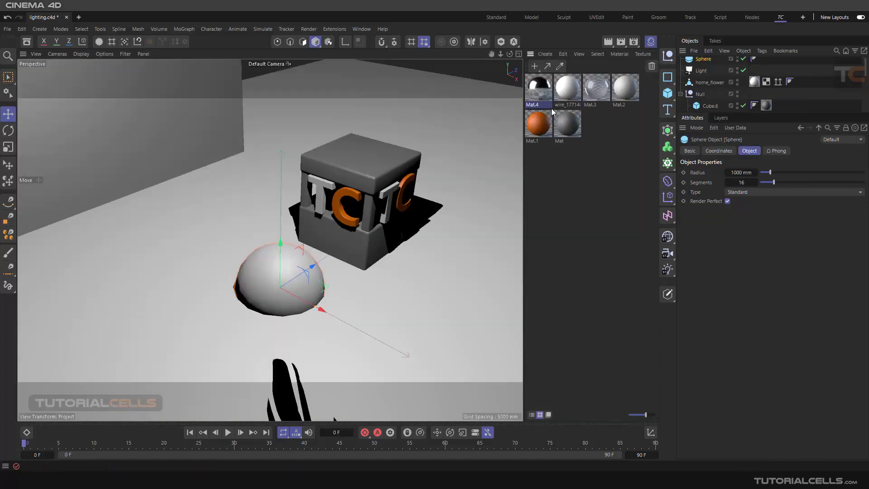
left_click_drag(551, 107, 279, 270)
scroll(275, 274, "up", 3)
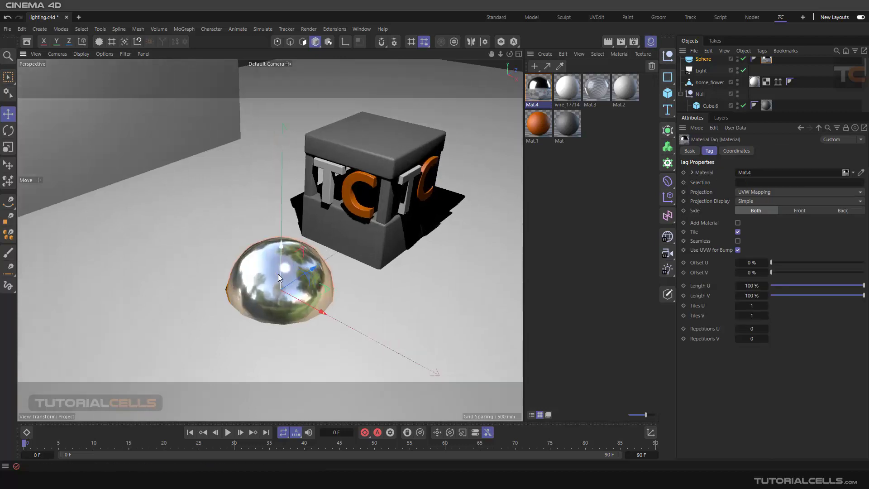
Step: Render the reflective sphere, select the light and render again with Show in Reflection enabled to compare the reflections
left_click(608, 41)
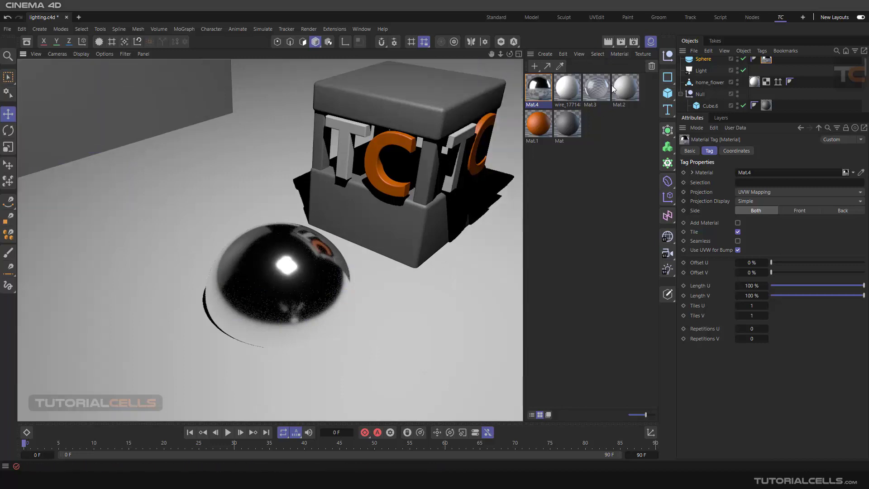
left_click(700, 76)
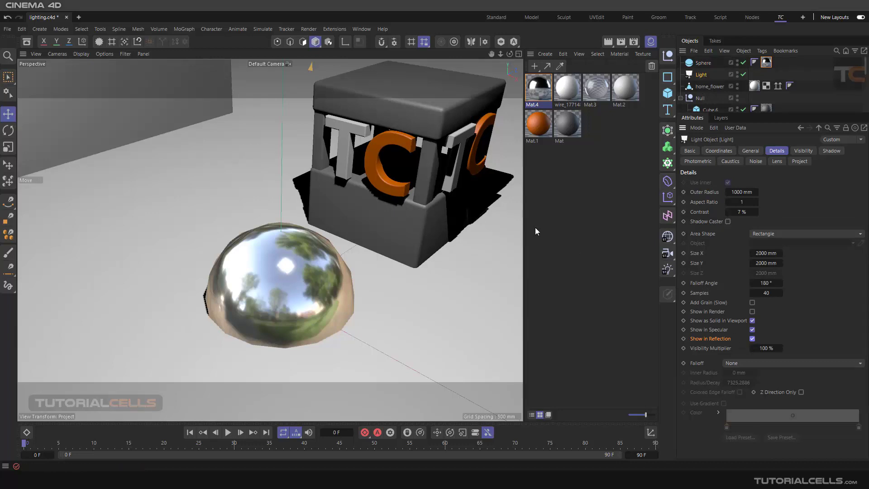
left_click(609, 40)
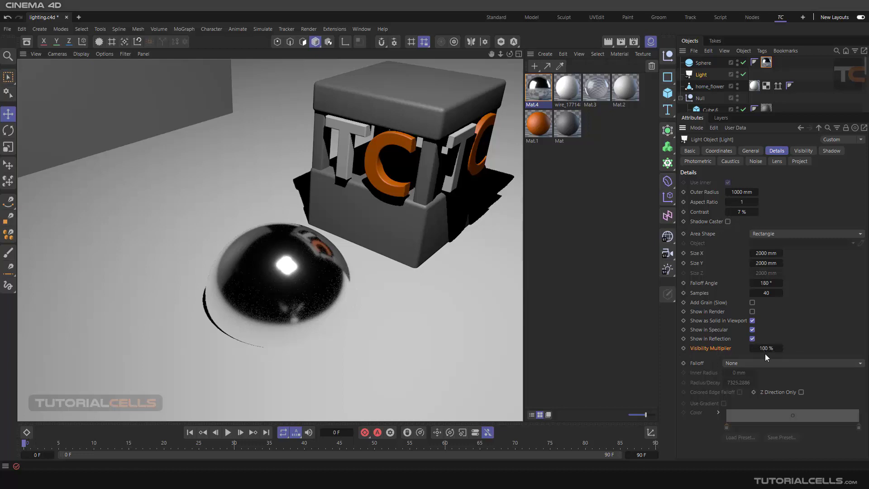
Step: Delete the existing light, close the material list, and add a new light raised above the sphere
scroll(361, 238, "down", 6)
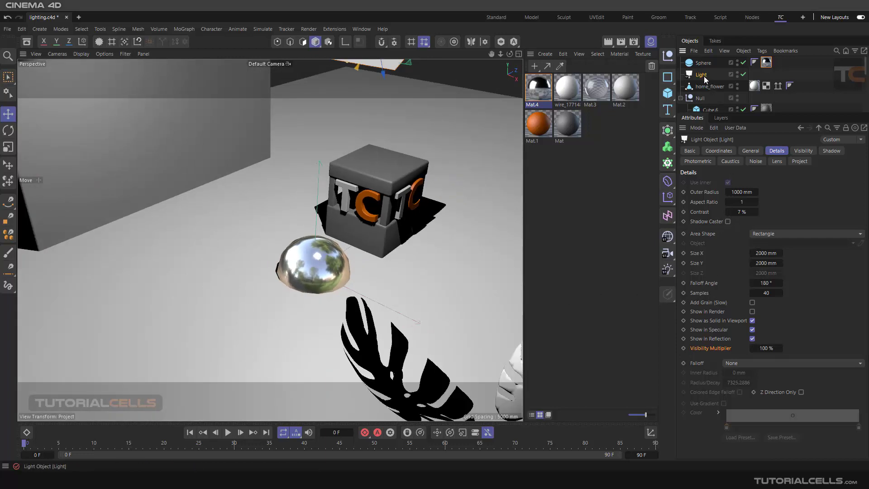
key("Delete")
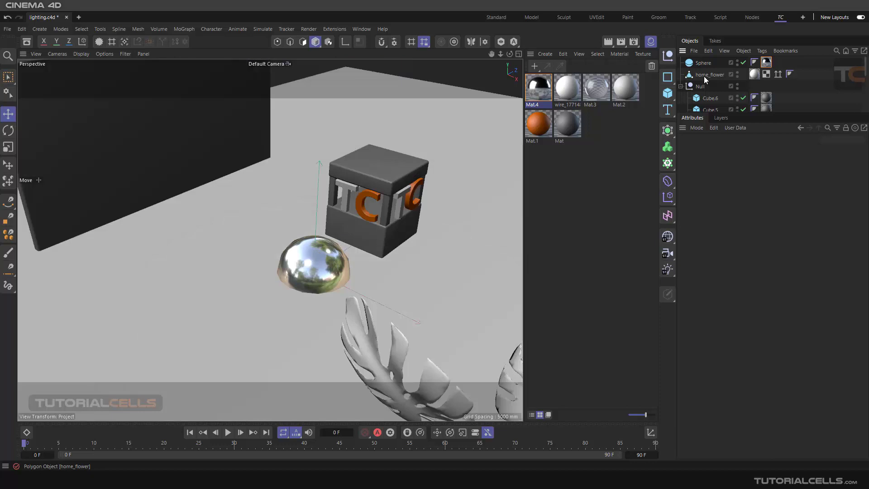
left_click(650, 43)
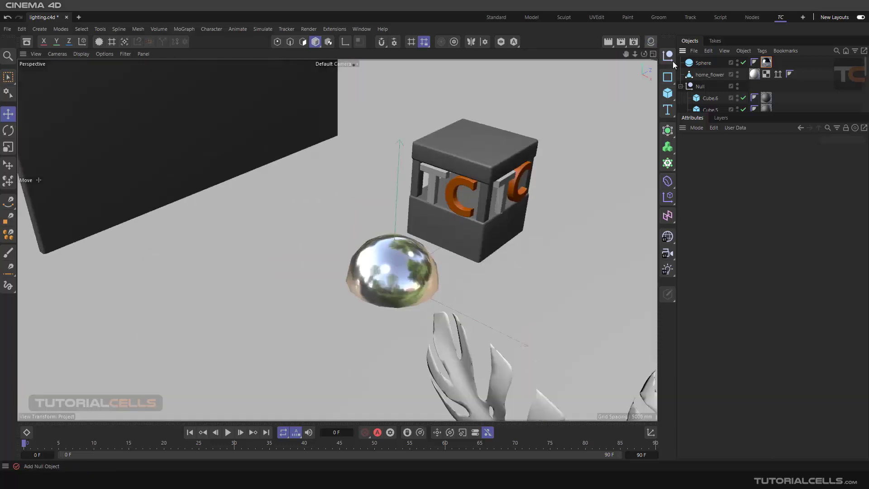
left_click(665, 268)
left_click_drag(393, 277, 394, 209)
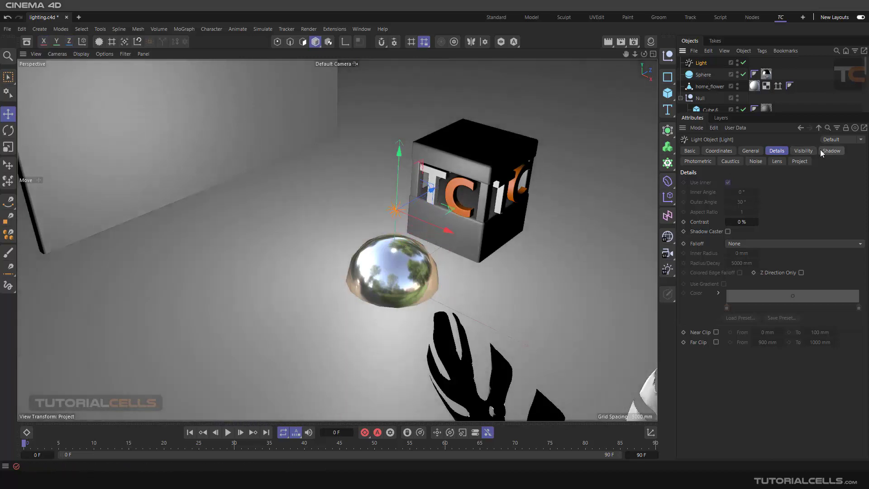
Step: Set the new light's type to Area and its area shape to Object / Spline
left_click(743, 244)
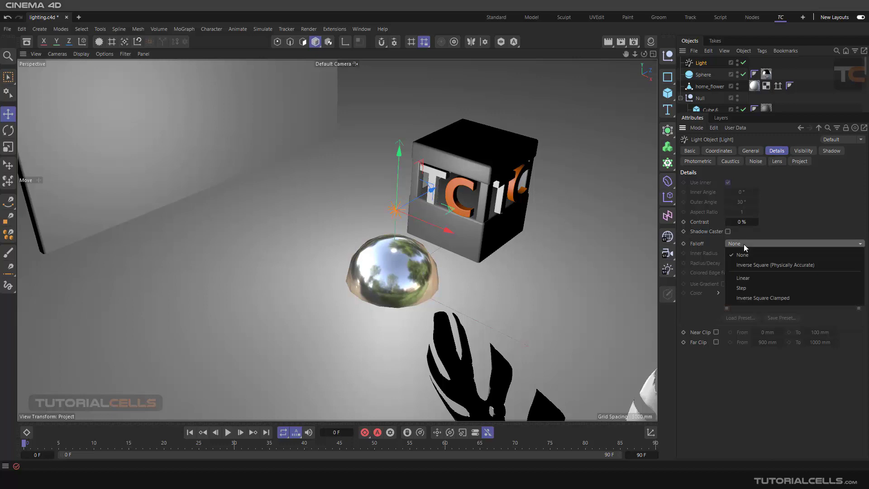
left_click(787, 209)
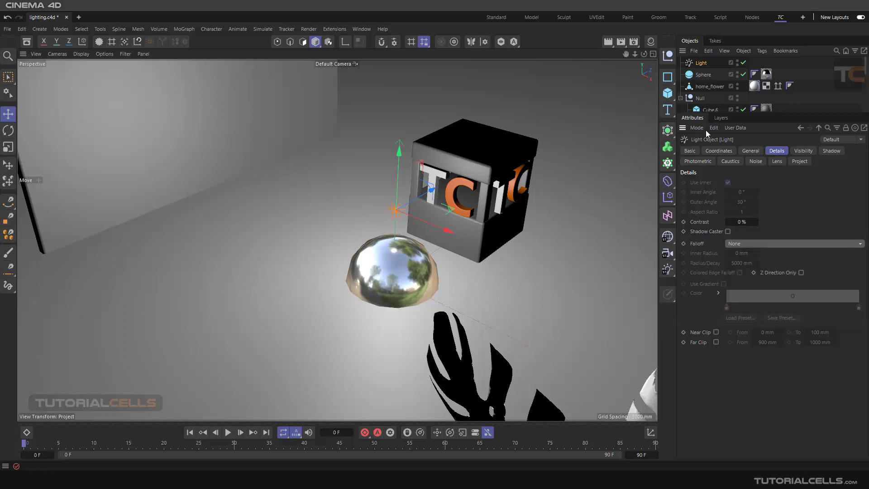
left_click(747, 150)
left_click(752, 230)
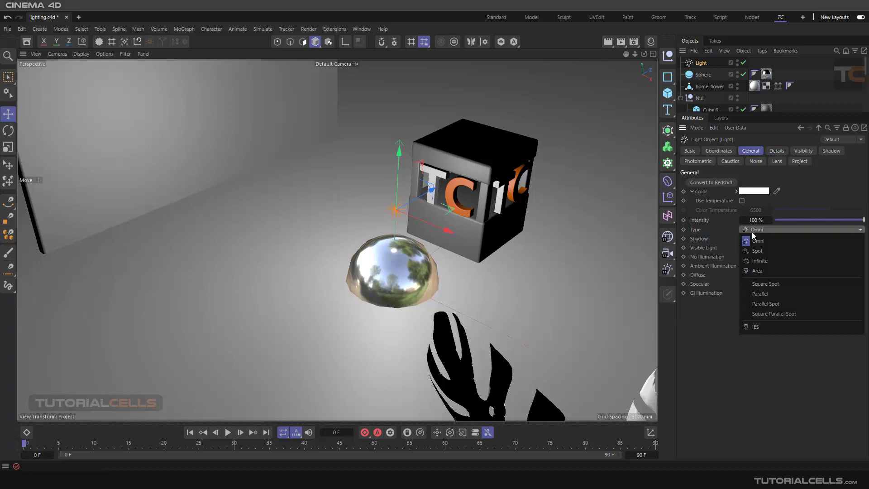
left_click(755, 271)
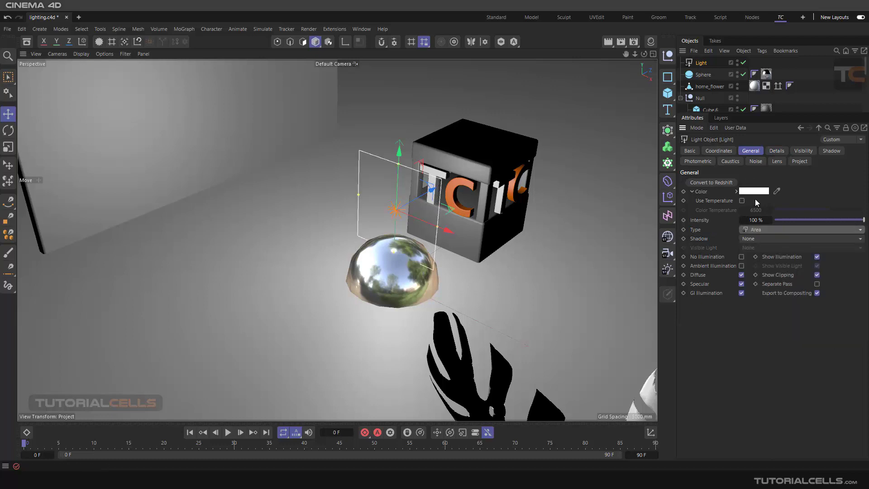
left_click(776, 151)
left_click(771, 234)
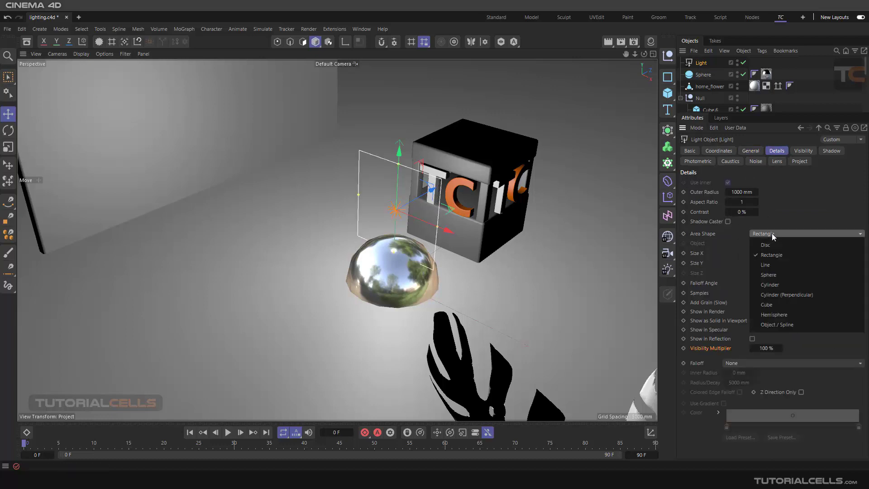
left_click(776, 322)
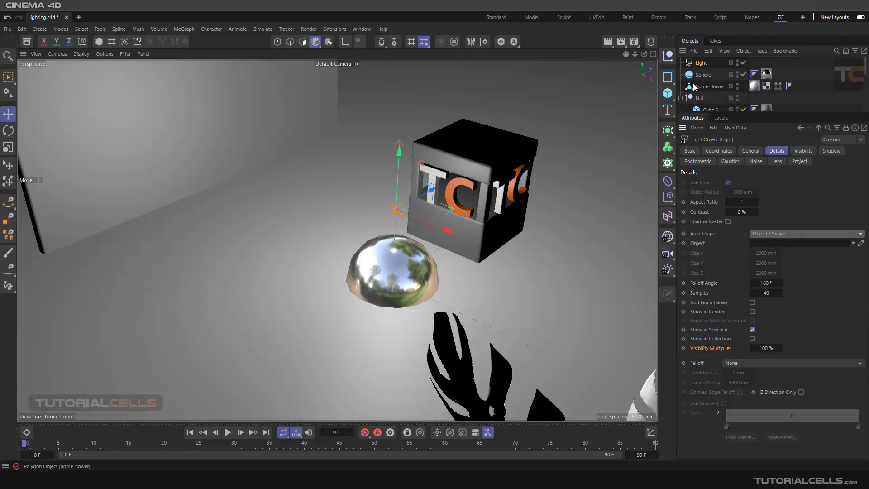
Step: Make the sphere editable and assign it as the area light's Object
left_click_drag(703, 75, 767, 243)
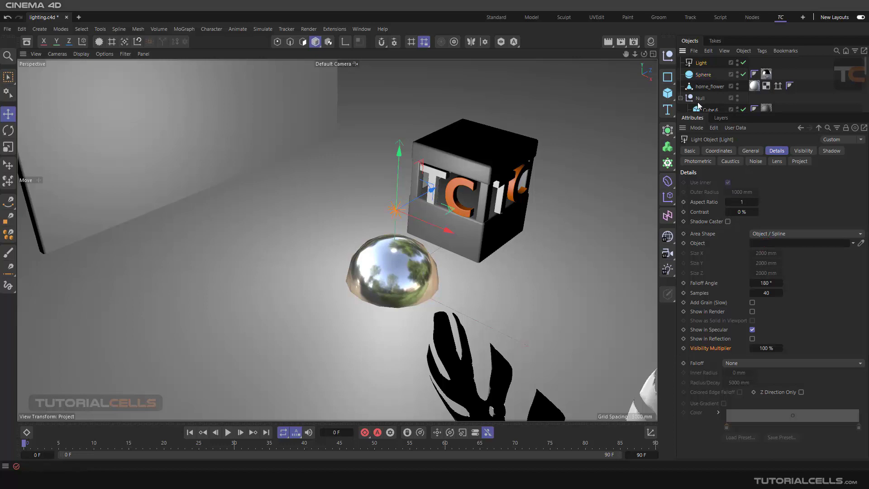
left_click(701, 77)
left_click(668, 293)
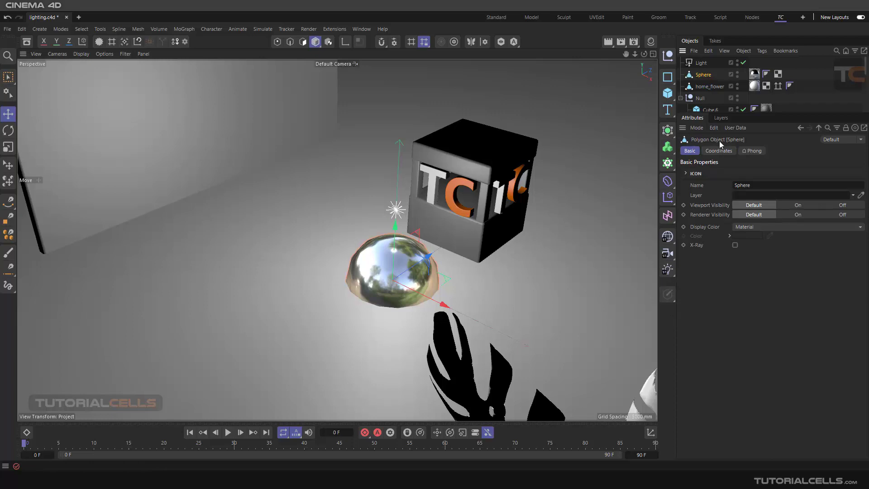
left_click(701, 64)
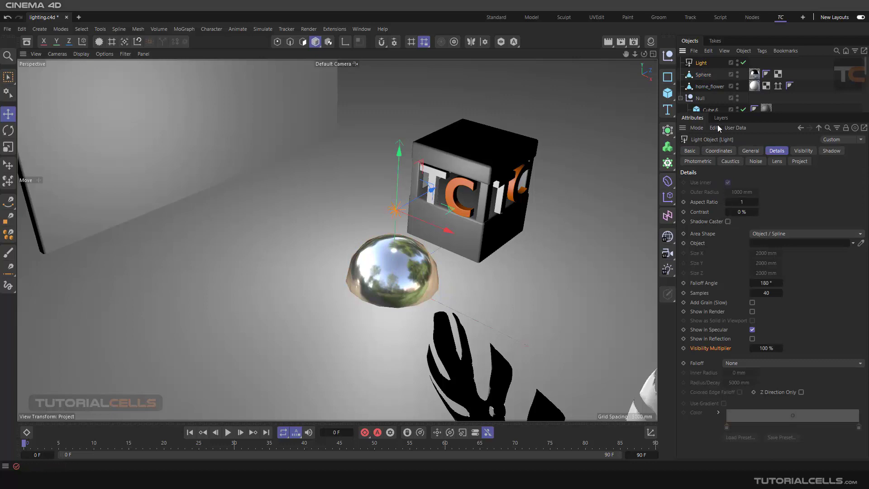
left_click_drag(703, 76, 755, 245)
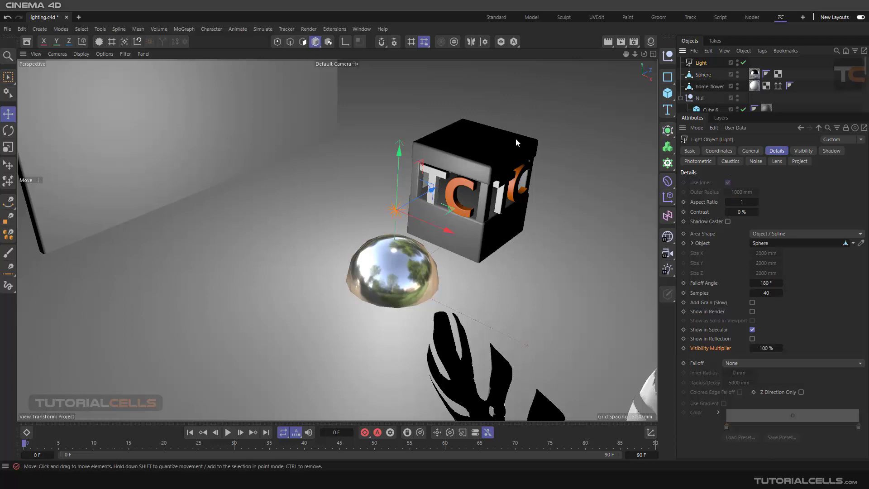
Step: Render the view and enable Show in Render for the sphere-shaped light
mouse_move(487, 162)
left_mouse_down("alt")
mouse_move(477, 160)
mouse_move(489, 166)
left_mouse_up("alt")
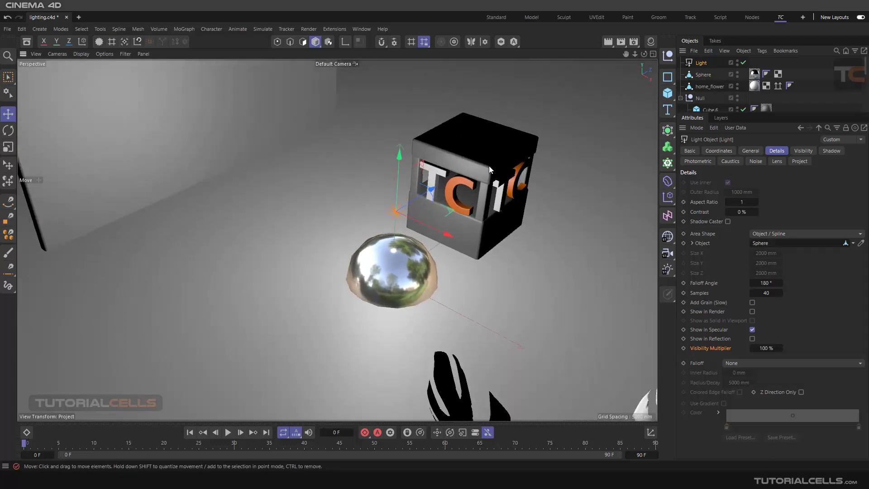
left_click(608, 41)
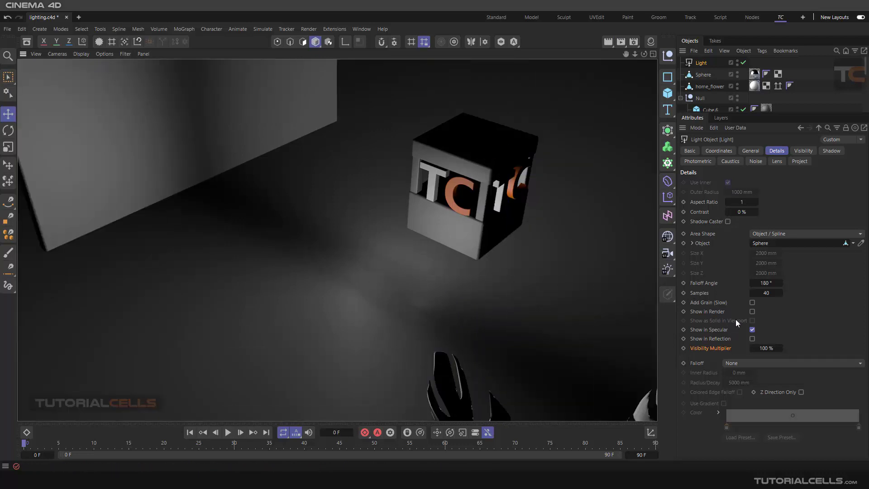
left_click(752, 311)
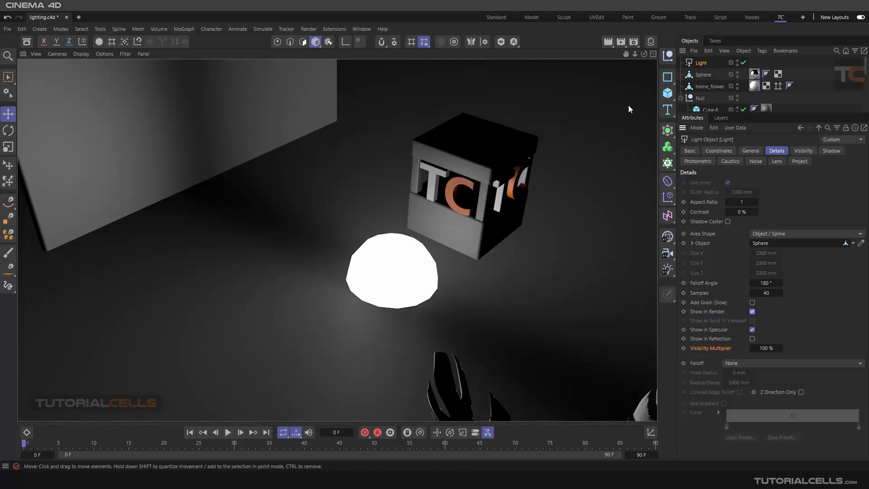
Step: Check the sphere's selection, return to the light and enable Show in Reflection in its details
left_click(703, 75)
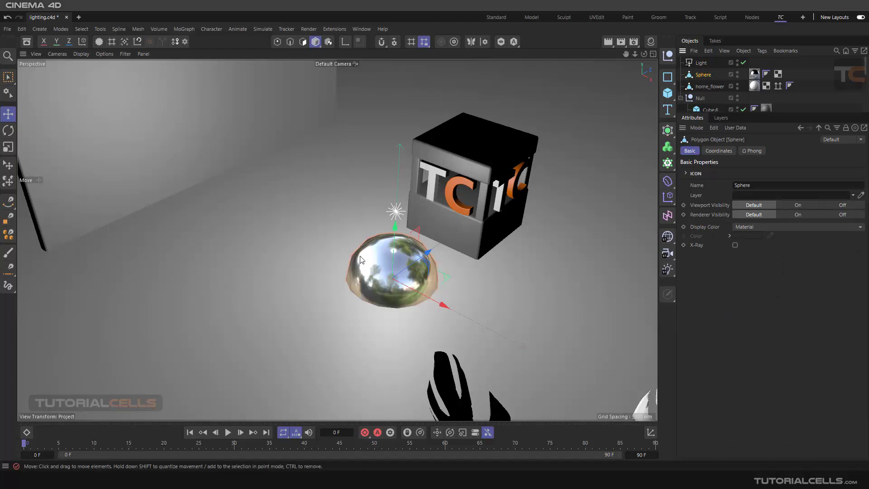
left_click(701, 64)
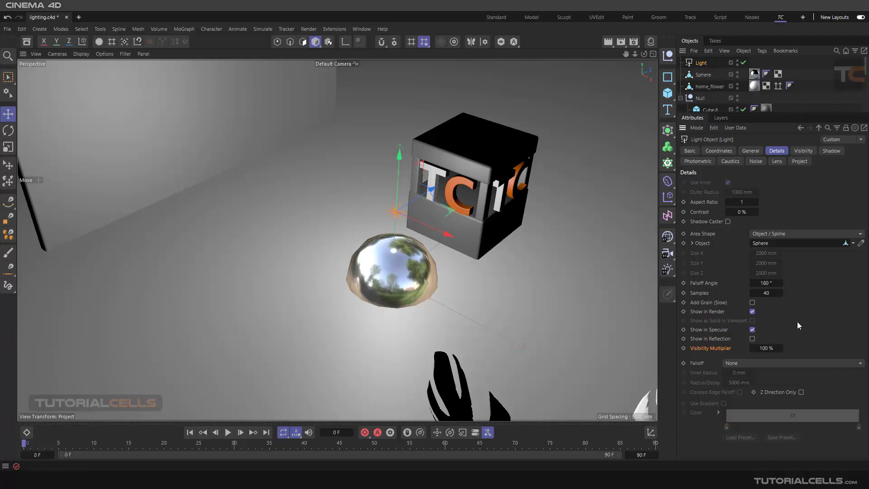
left_click(751, 339)
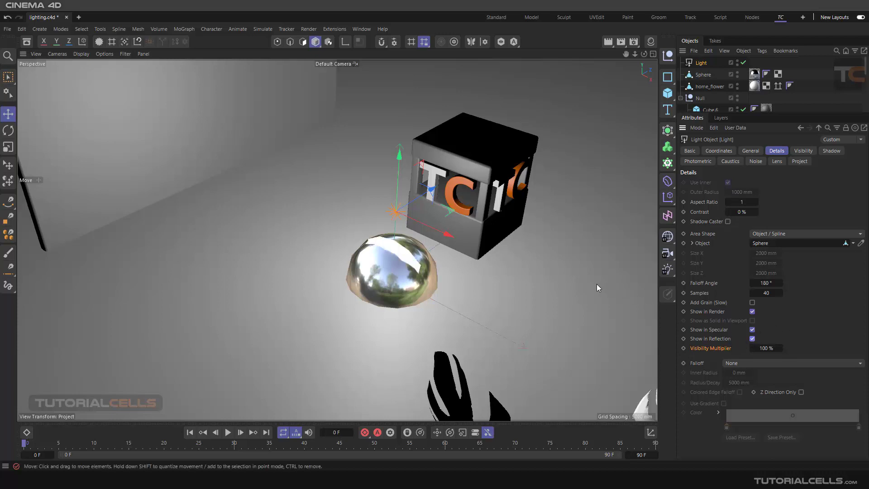